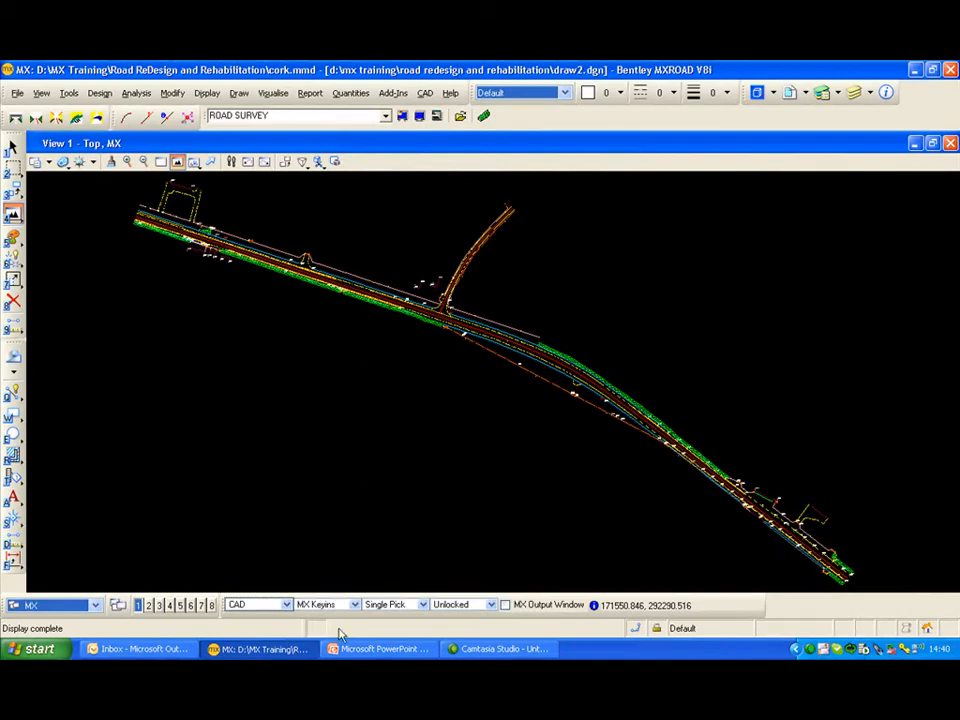
Start a Surface Checker analysis on the ROAD SURVEY model.
click(137, 93)
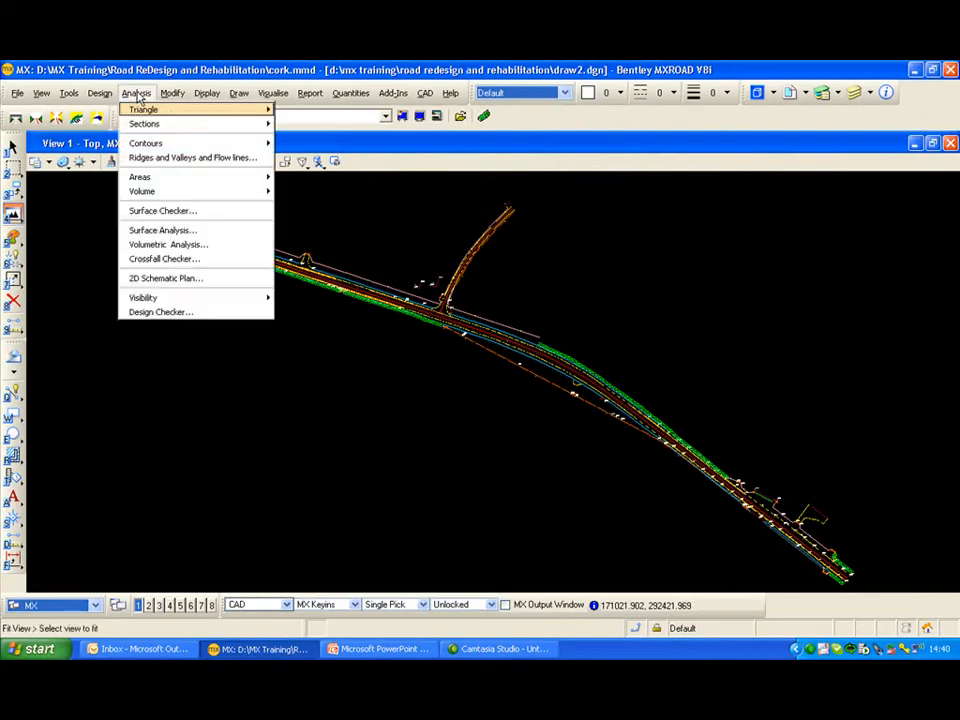
click(161, 212)
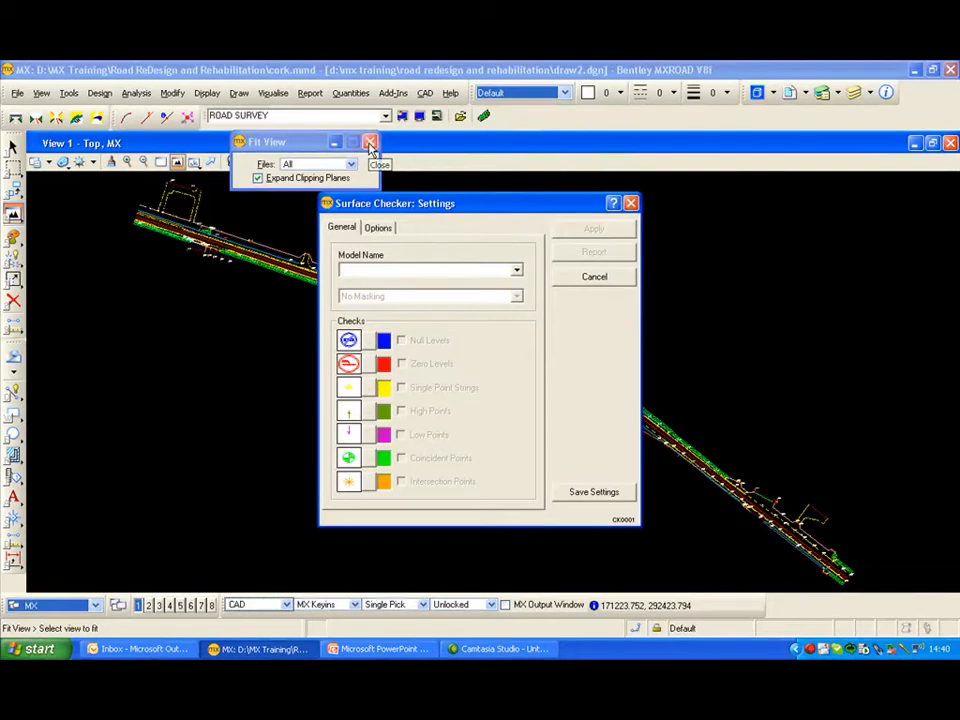
click(518, 270)
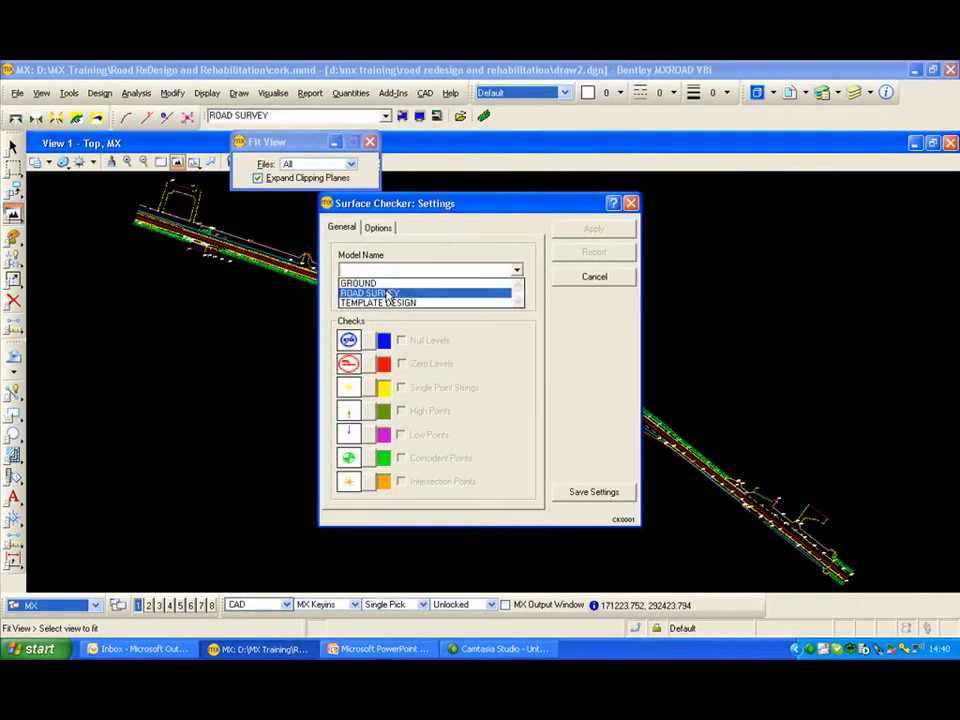
click(388, 294)
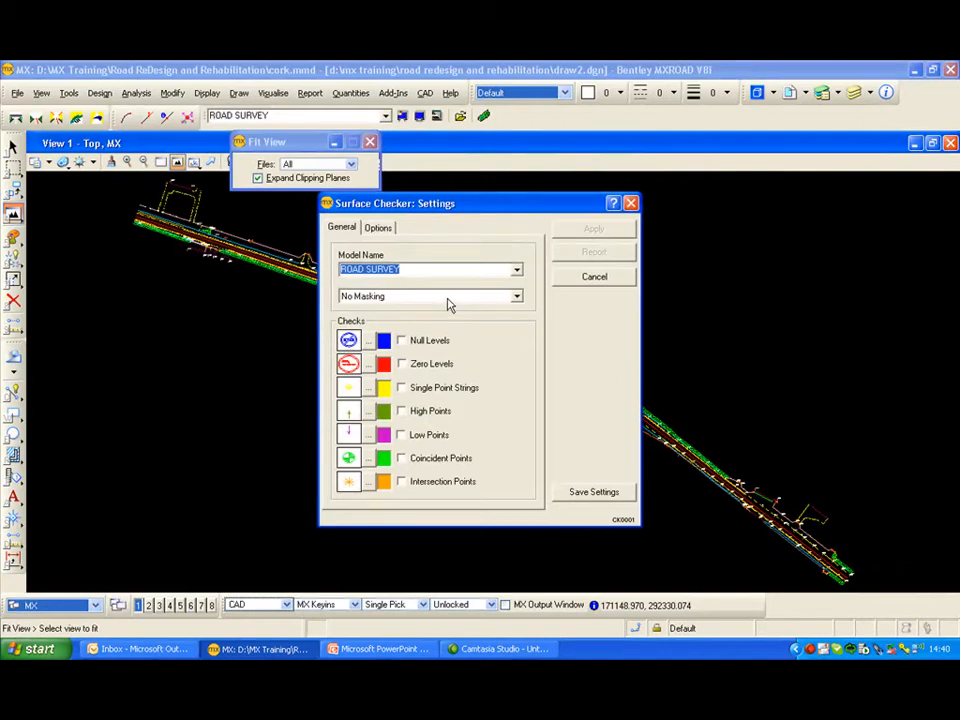
Run the surface check for null levels, zero levels, single point strings, coincident points and intersection points, and acknowledge the result message.
click(401, 340)
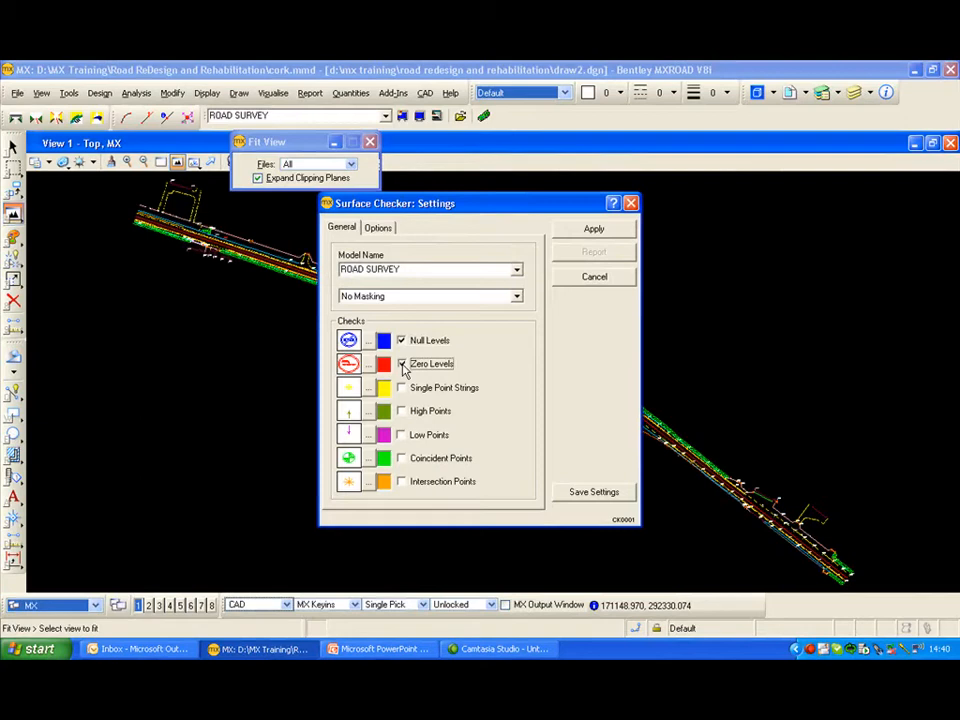
click(401, 364)
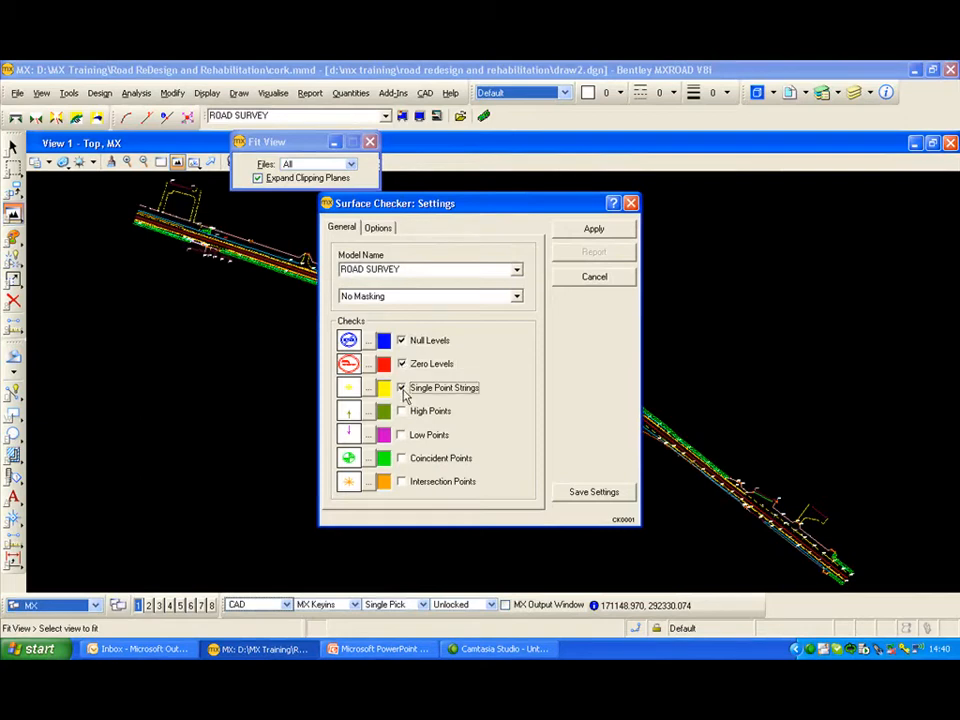
click(401, 458)
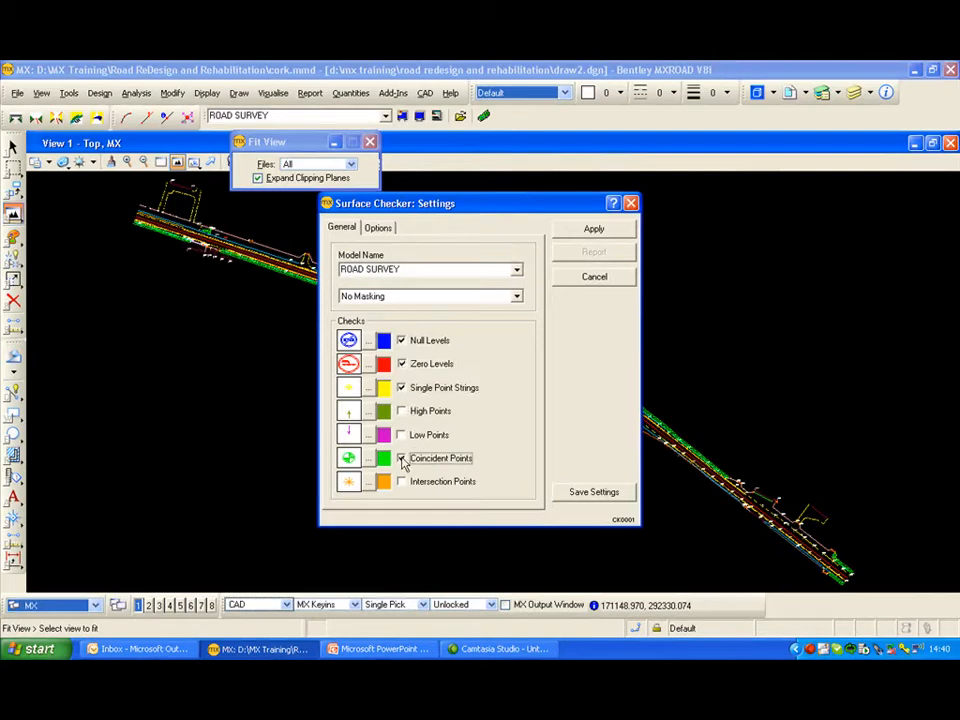
click(401, 482)
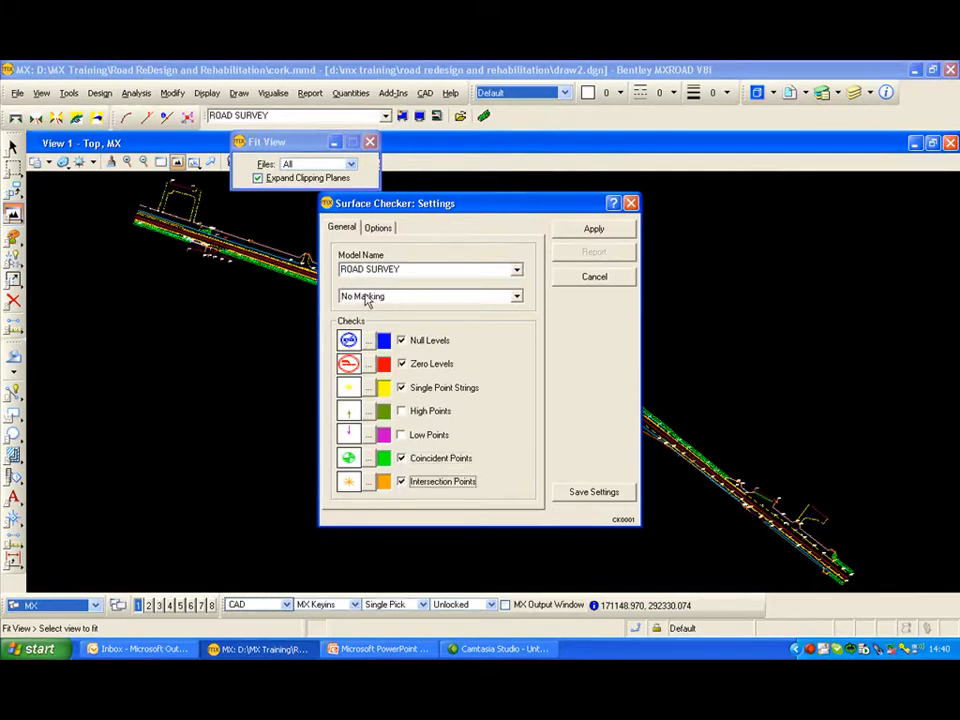
click(601, 231)
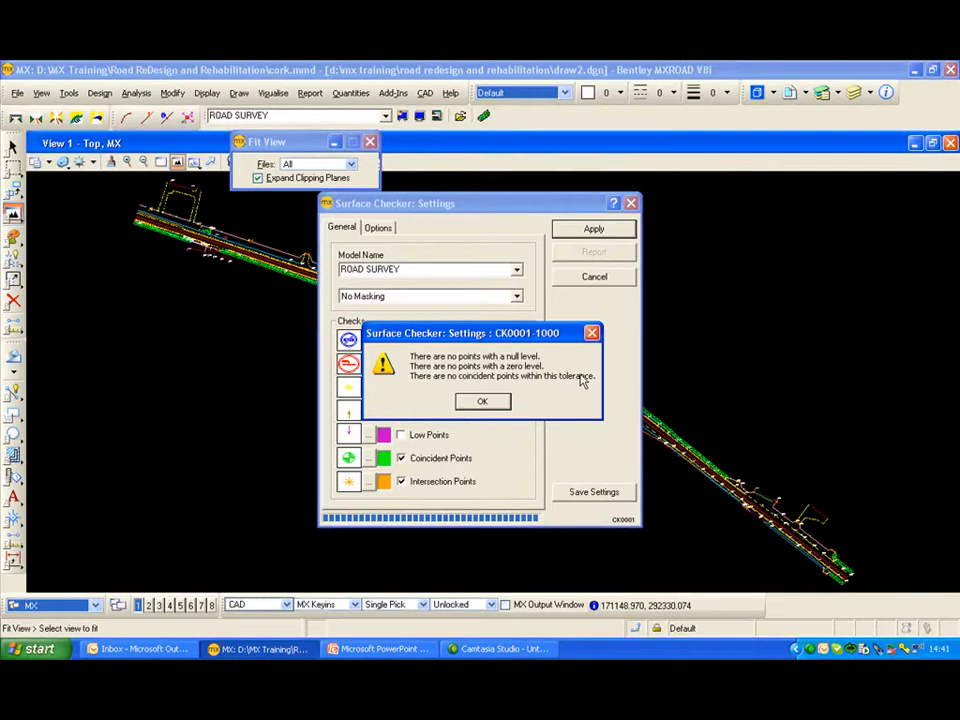
drag(521, 337, 695, 335)
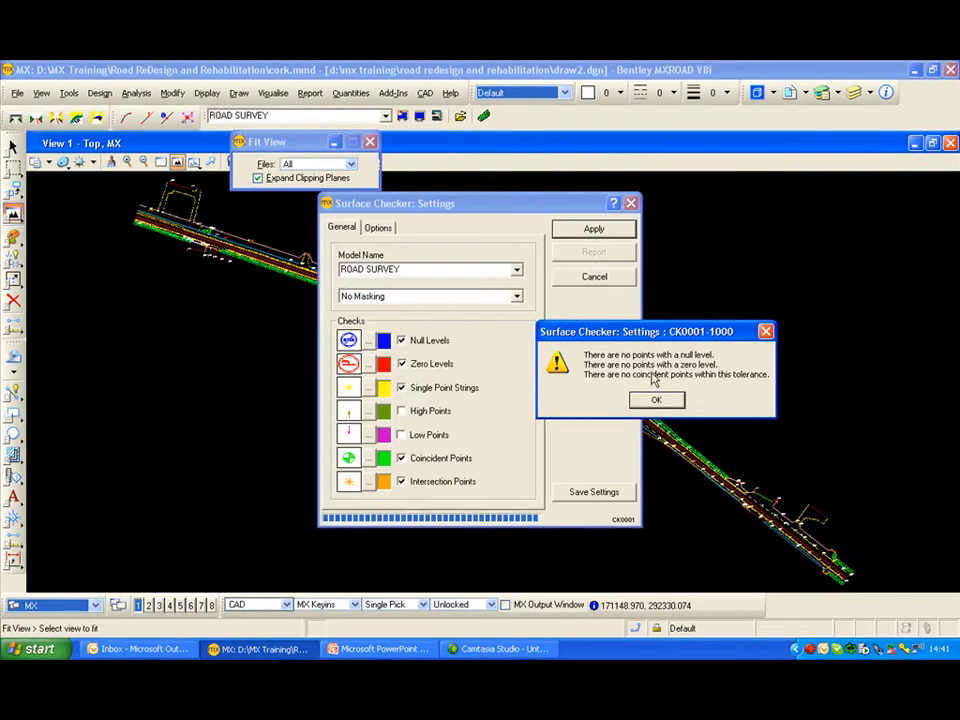
click(656, 400)
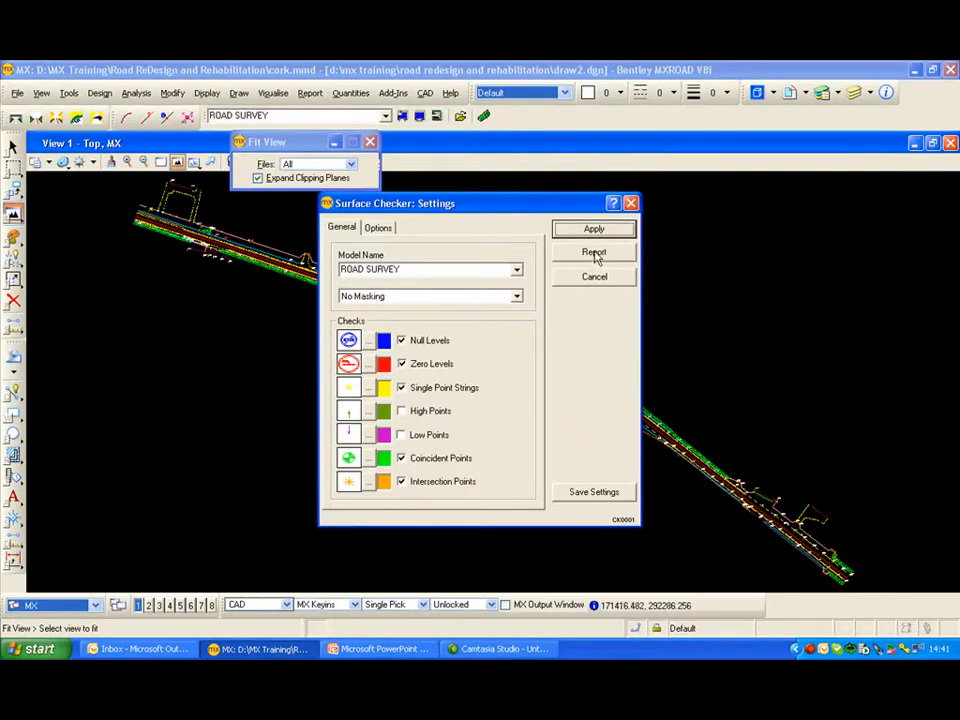
Review the report's null level, zero level and single point string results, and locate string PSV0 in the drawing for close inspection.
click(594, 253)
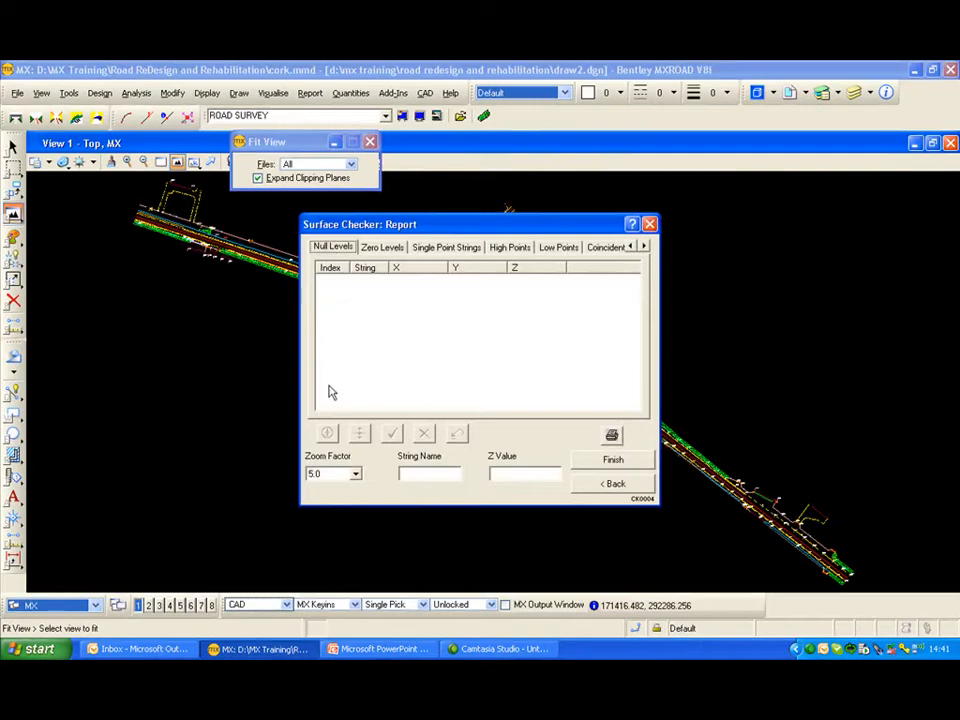
click(383, 248)
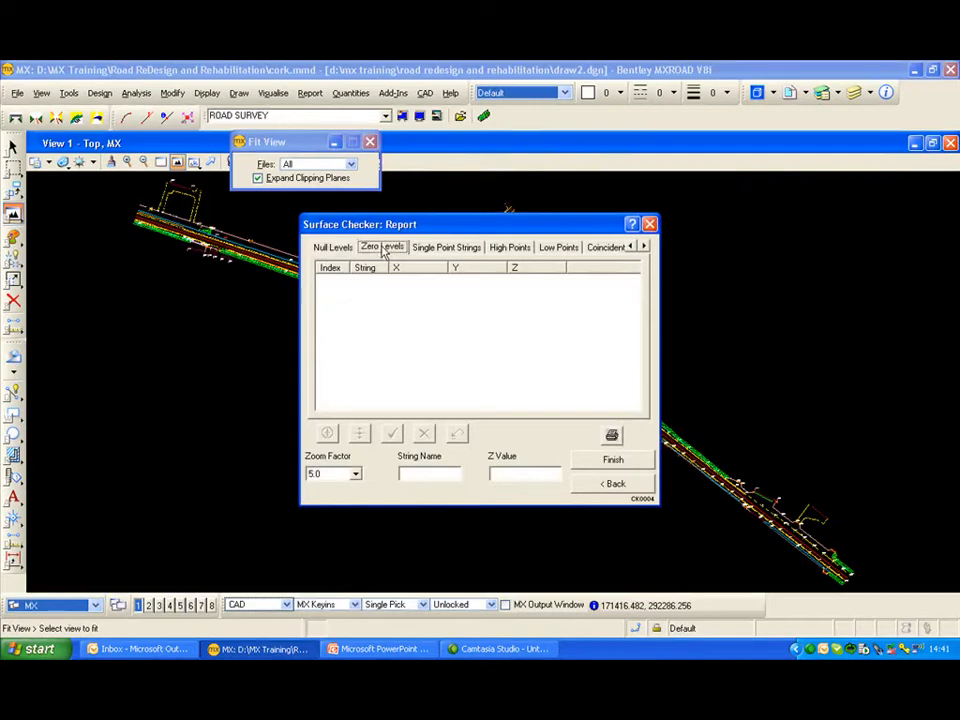
click(448, 248)
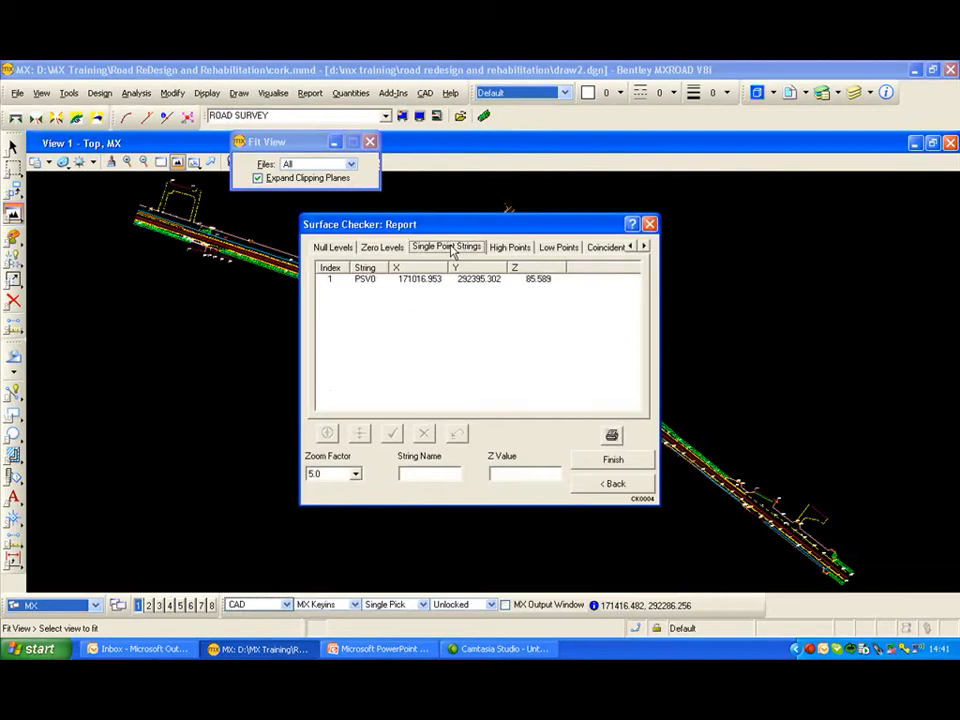
click(333, 281)
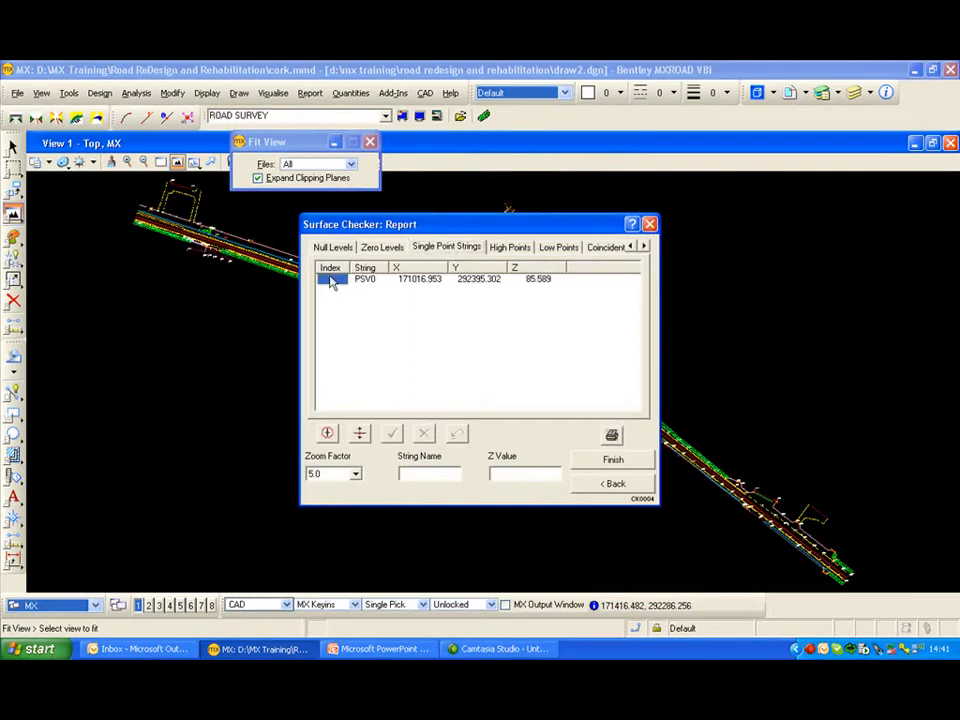
click(330, 436)
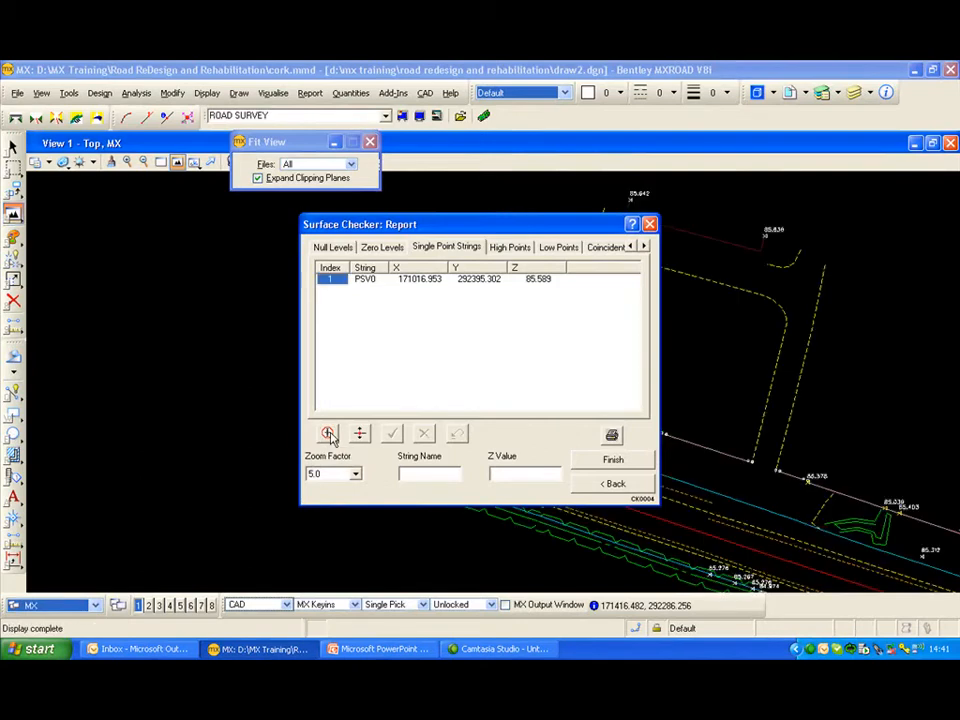
drag(482, 221, 265, 220)
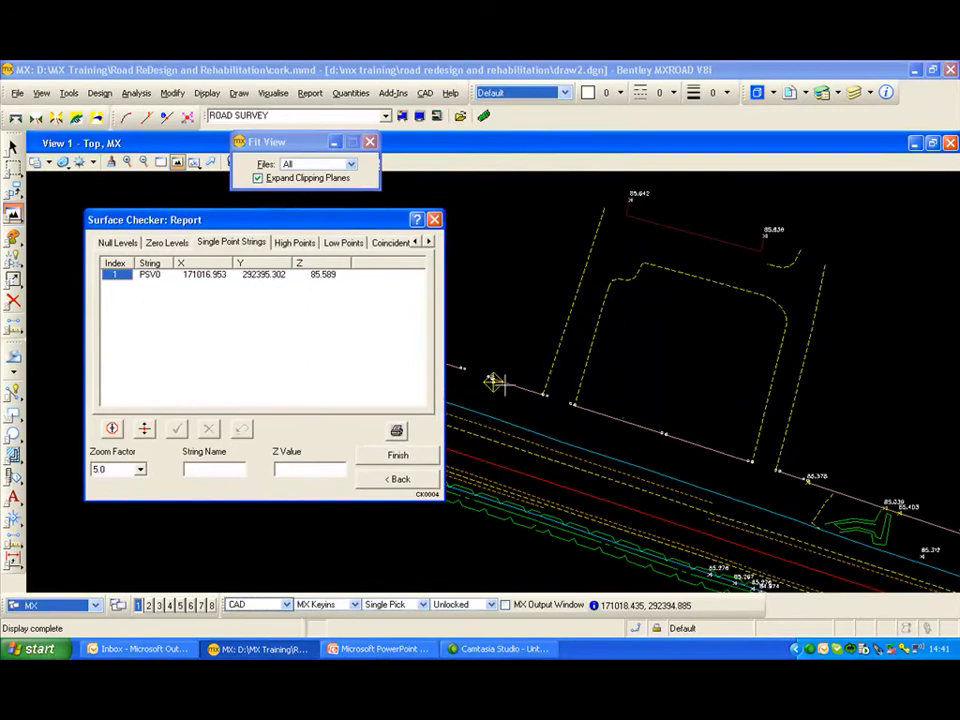
middle_drag(501, 385, 588, 393)
scroll(581, 392, up, 3)
scroll(581, 392, up, 2)
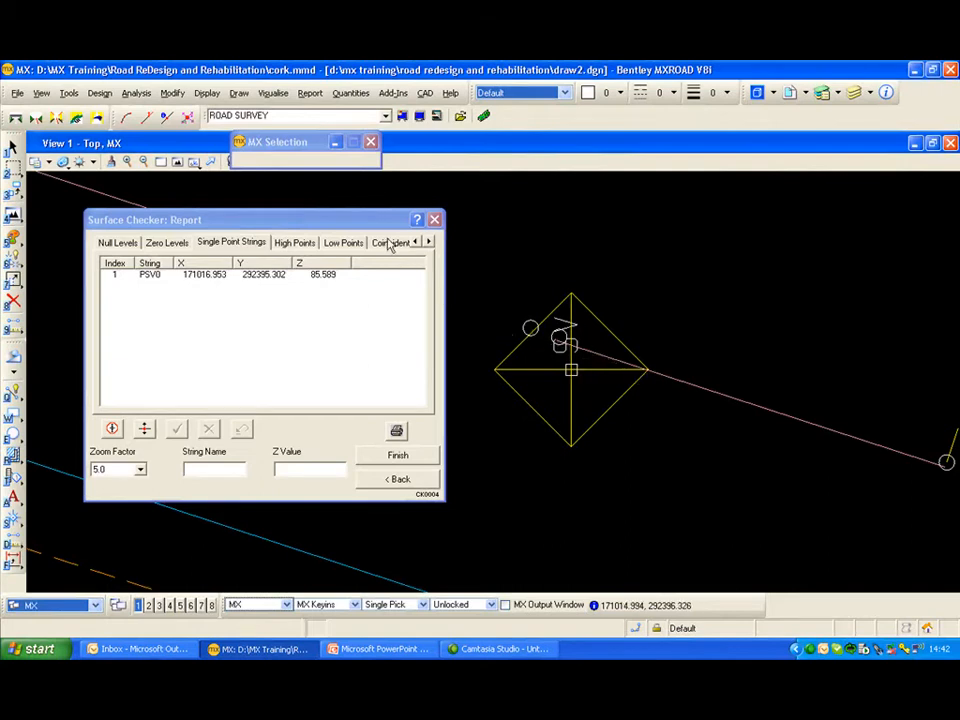
Locate the reported intersection point of strings REC1 and RCL1 in the drawing and inspect it closely.
click(429, 243)
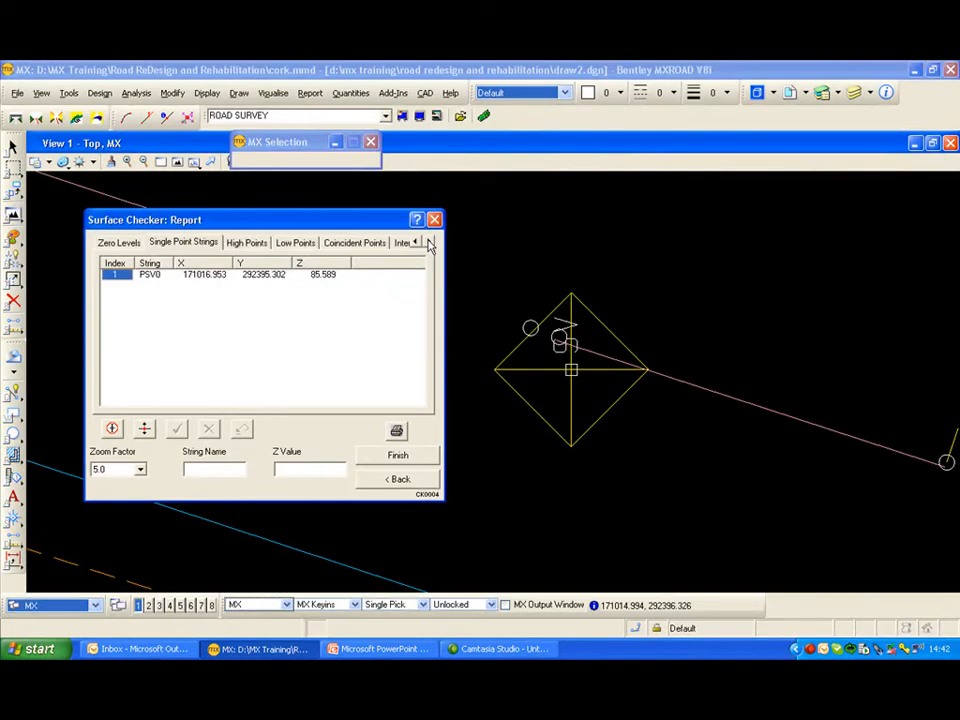
click(429, 243)
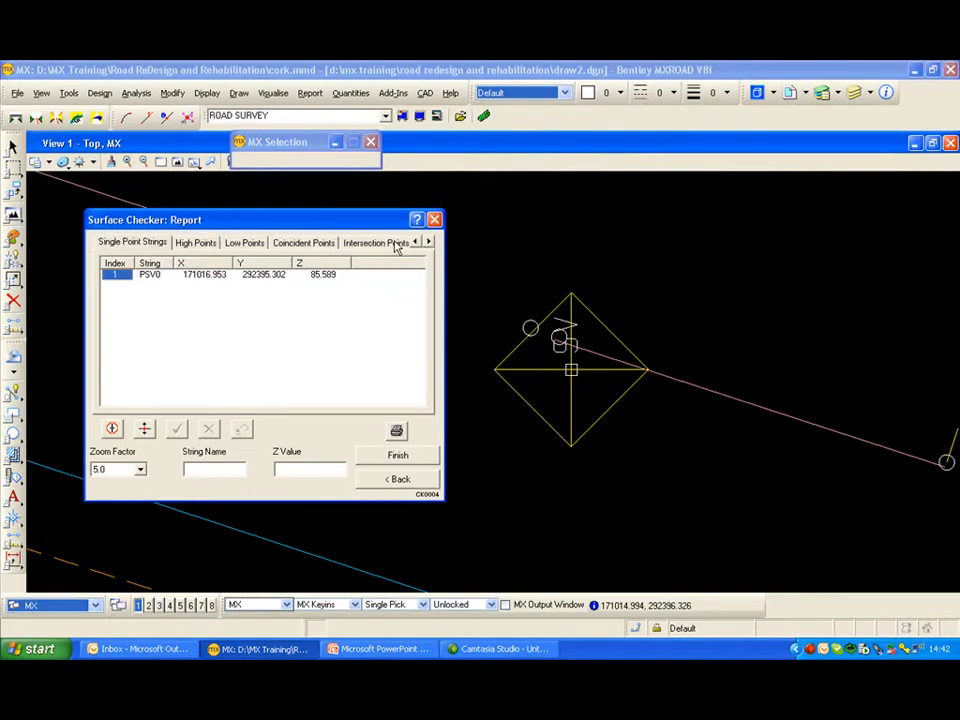
click(392, 242)
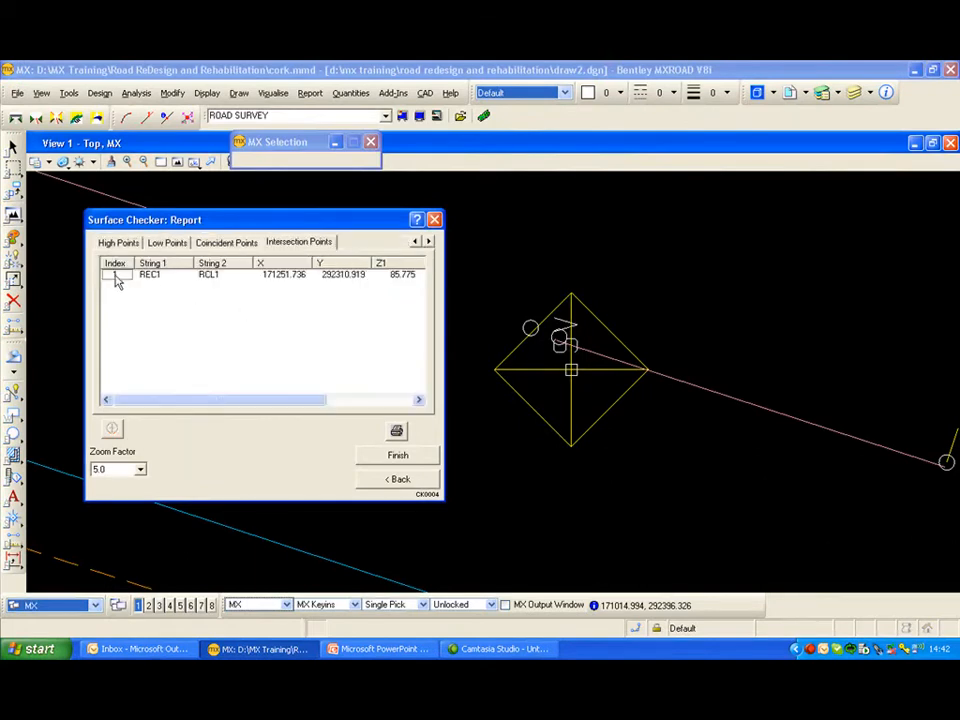
click(116, 277)
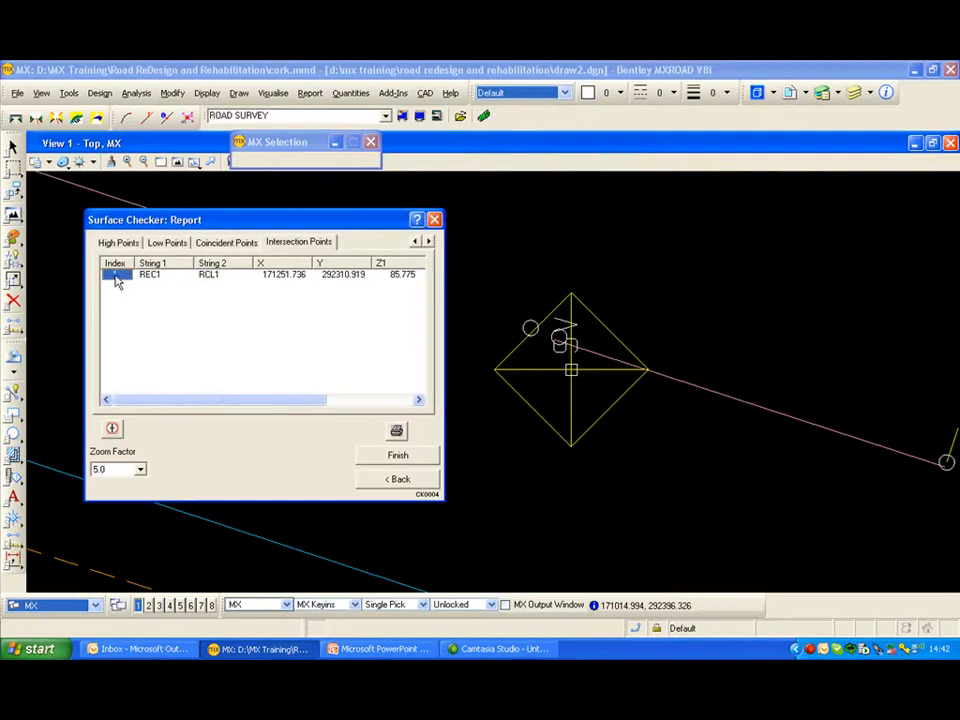
click(113, 430)
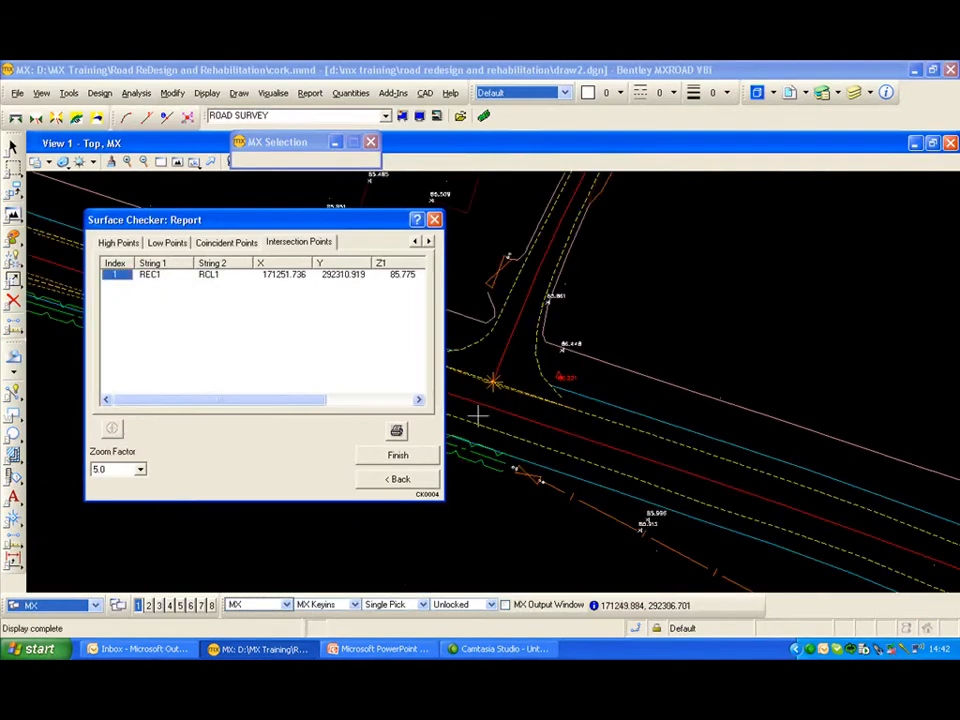
scroll(626, 384, up, 7)
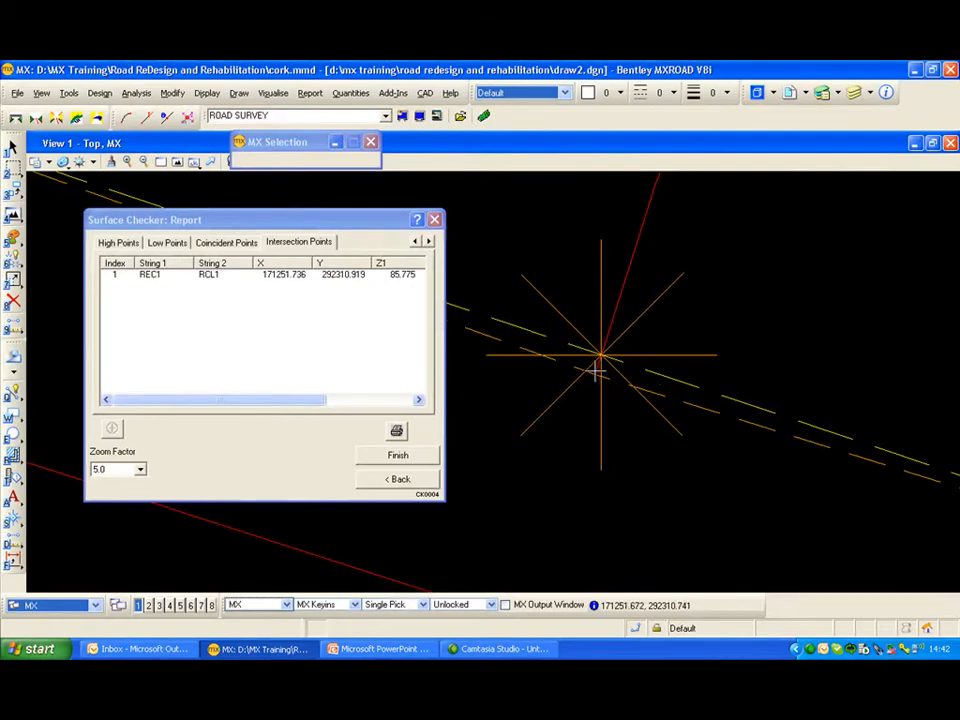
Review the intersection's Z1, Z2 and Level Difference values, and finish the Surface Checker, deleting both temporary models.
drag(296, 404, 416, 399)
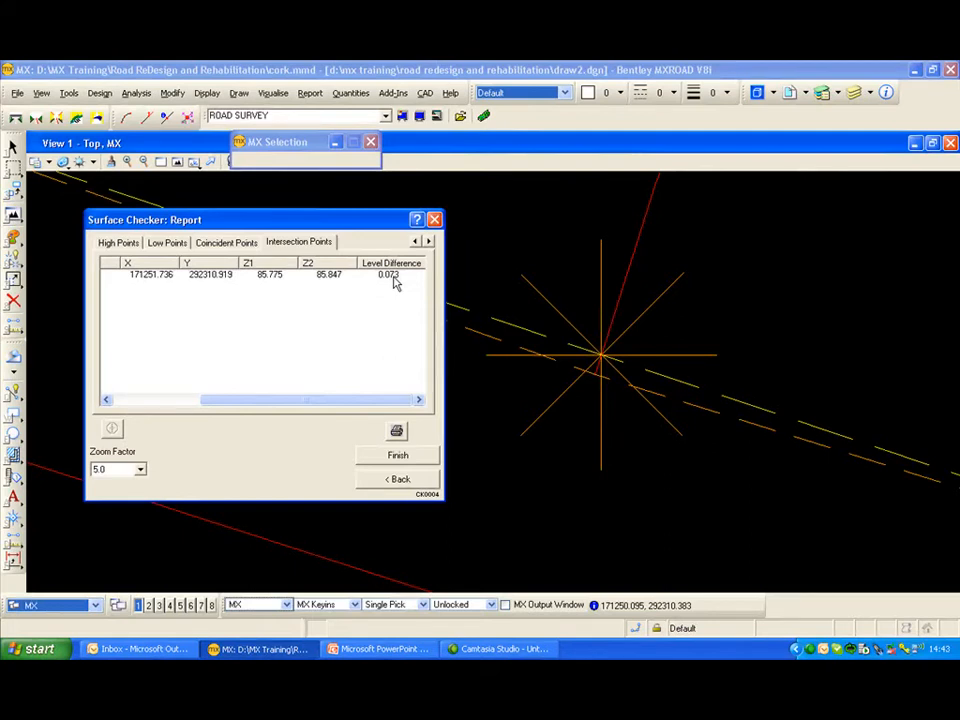
drag(356, 399, 258, 407)
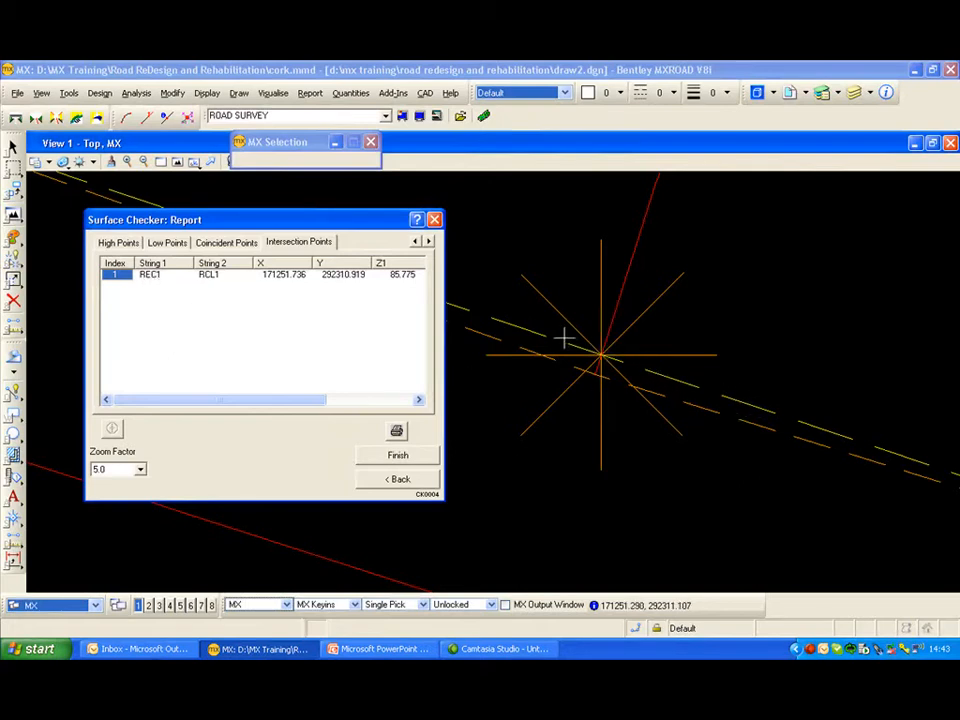
drag(279, 401, 345, 403)
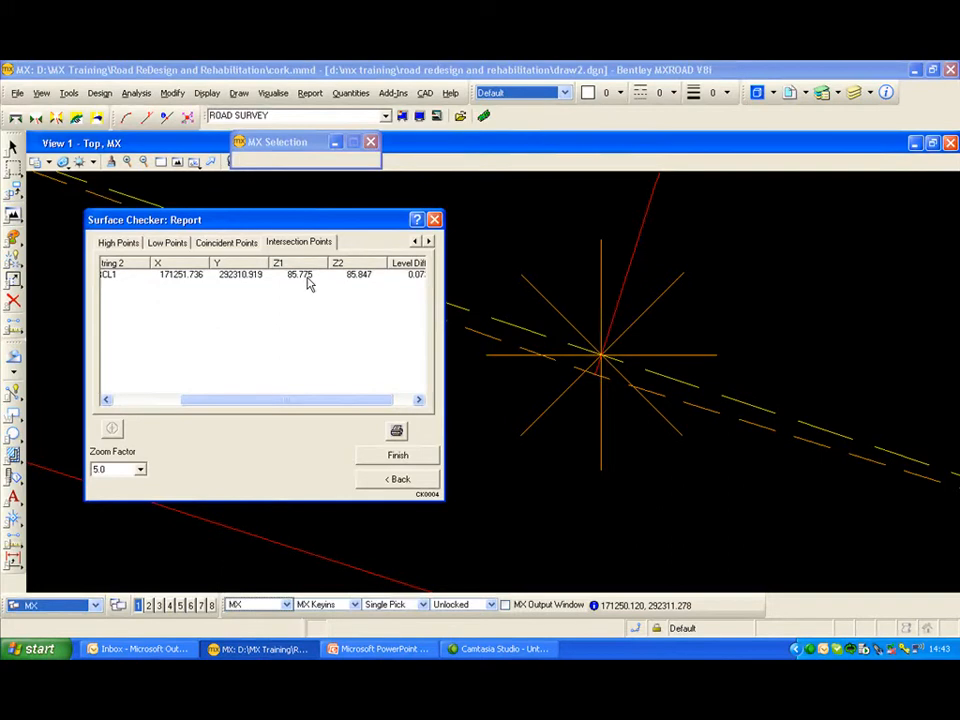
click(405, 458)
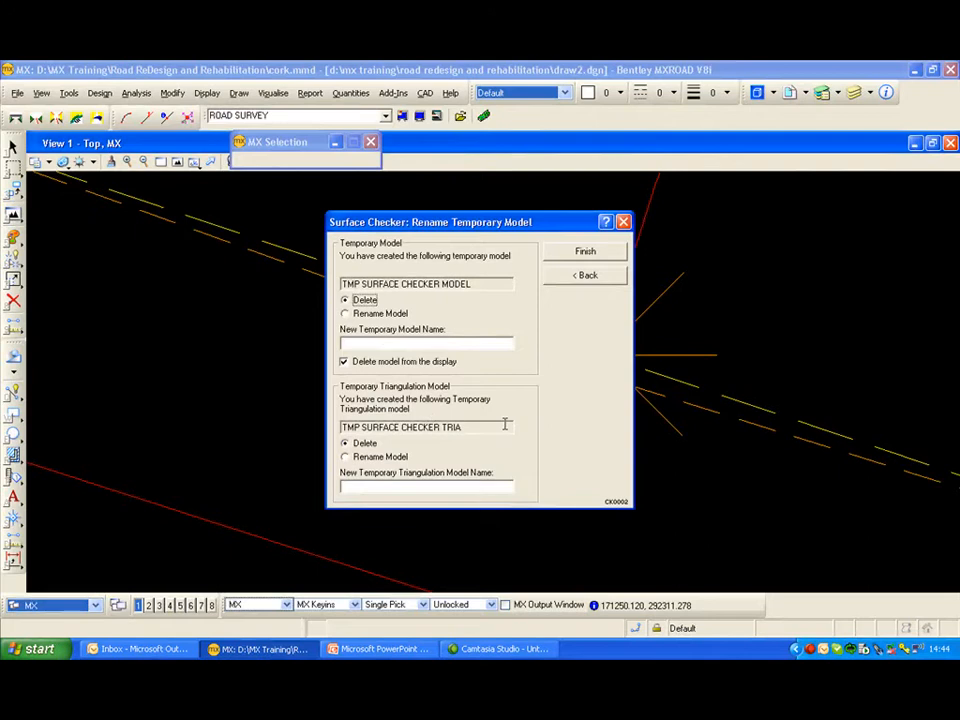
click(575, 254)
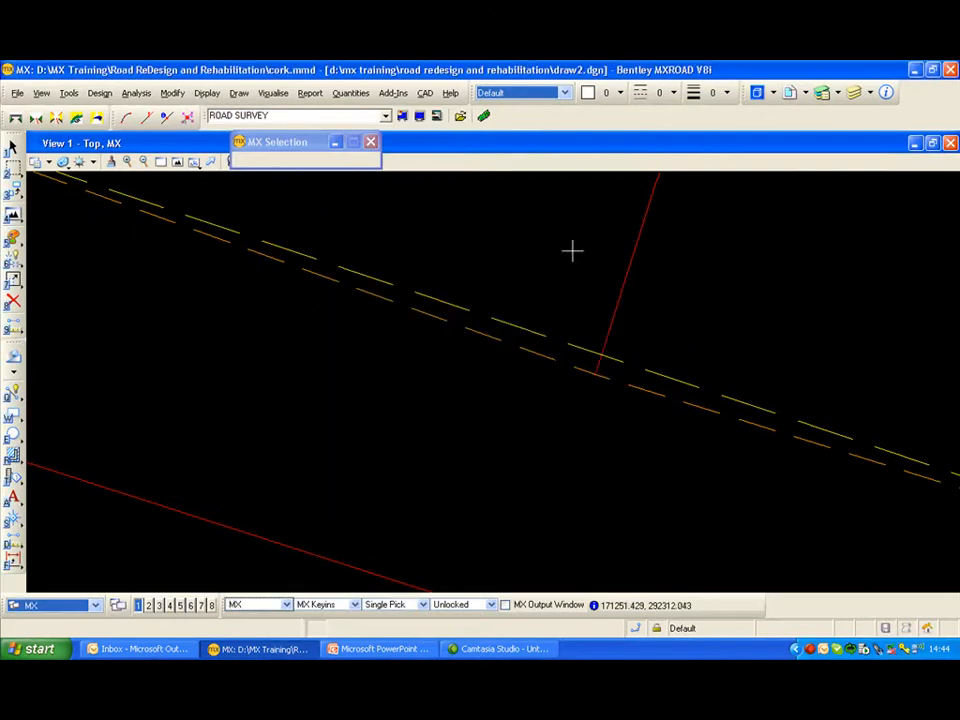
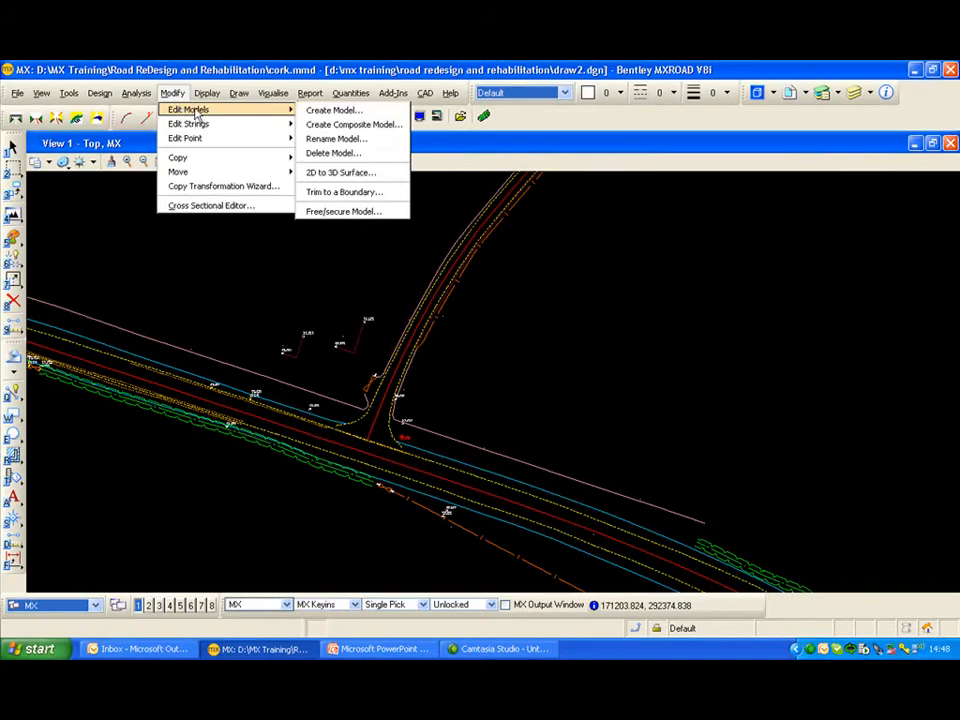
Start creating a new model of the default type and name it SURVEY.
click(338, 110)
drag(722, 436, 525, 272)
click(374, 340)
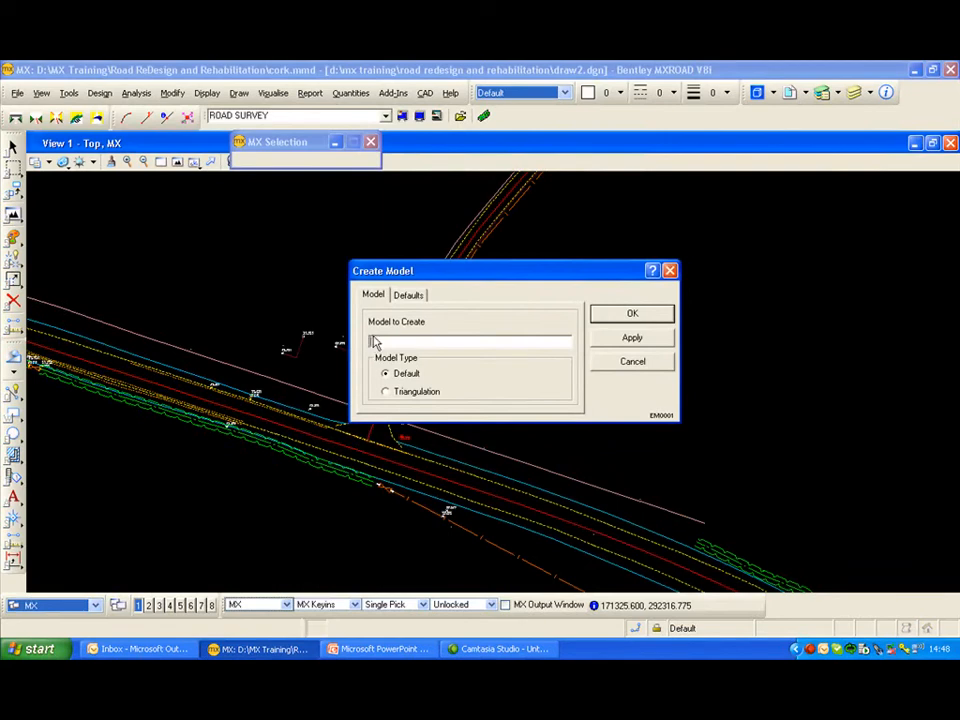
text(SURVEY)
Assign the public MfW Simple Survey style set and matching feature set as the SURVEY model's defaults, and create the model.
click(408, 296)
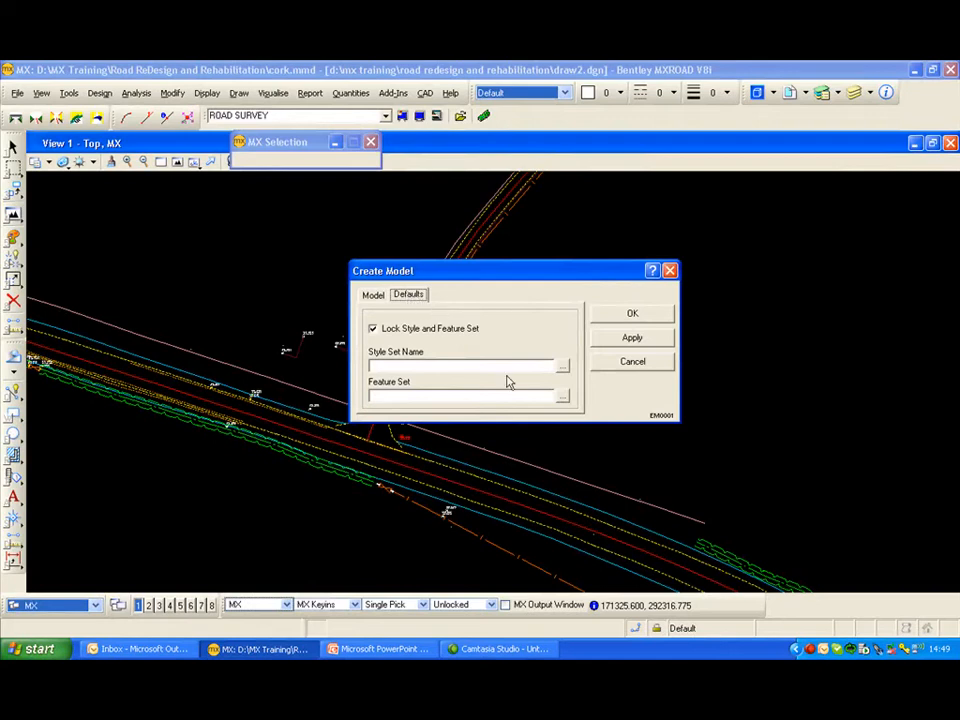
click(563, 369)
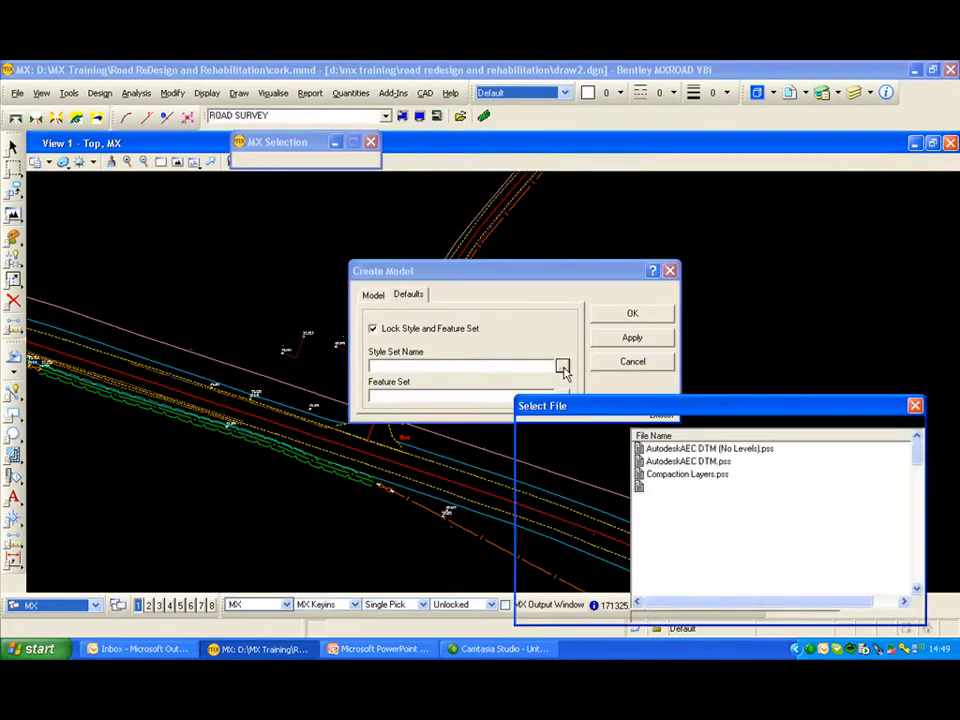
drag(644, 411, 614, 255)
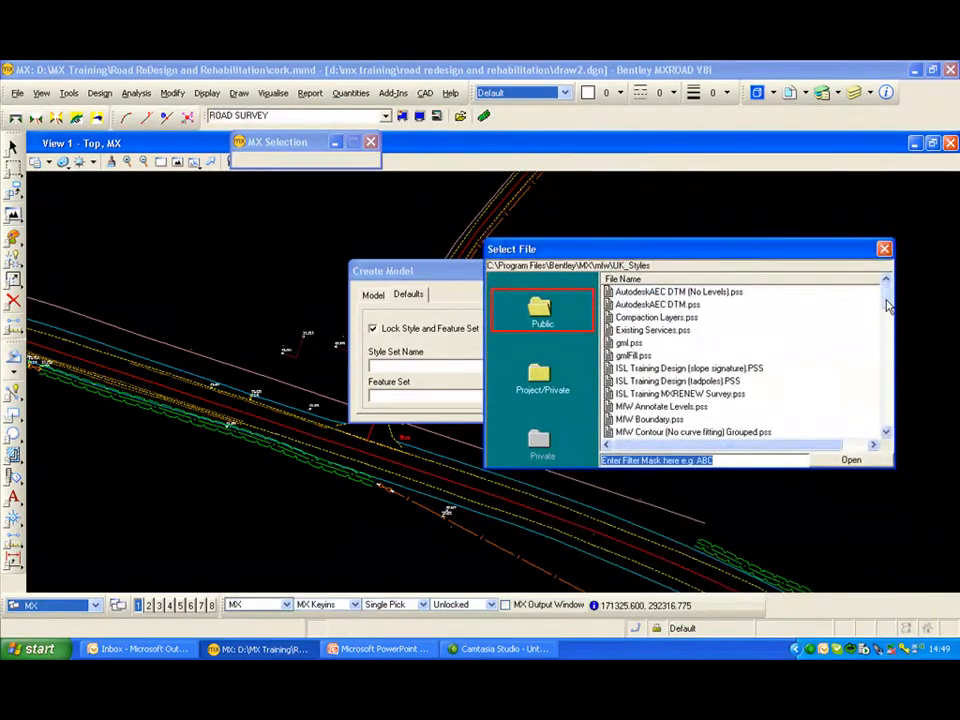
drag(886, 305, 887, 336)
click(670, 395)
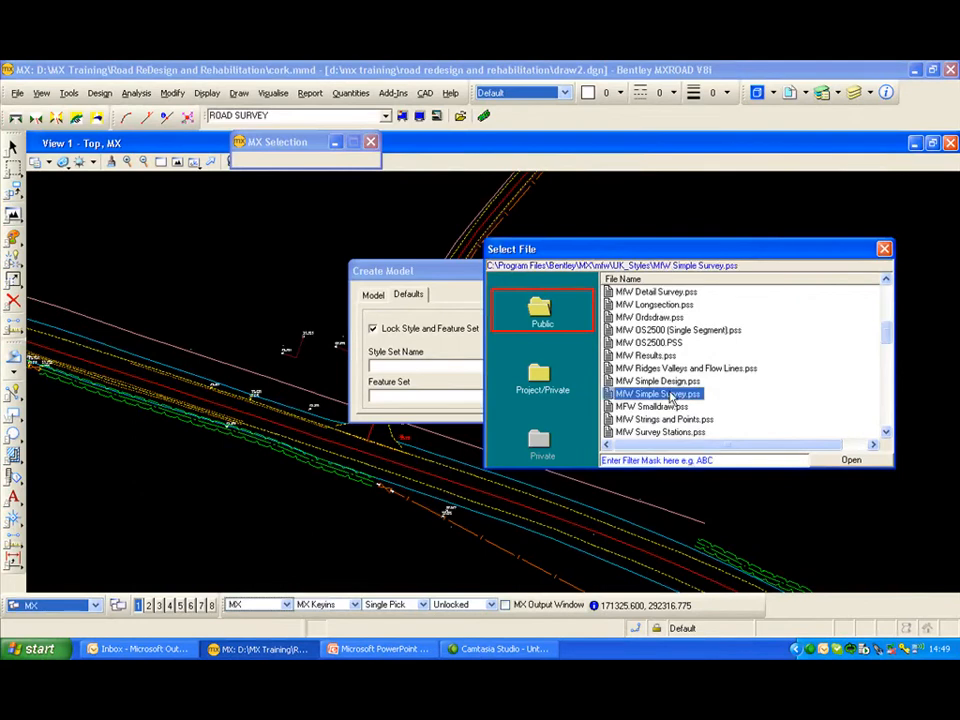
click(849, 459)
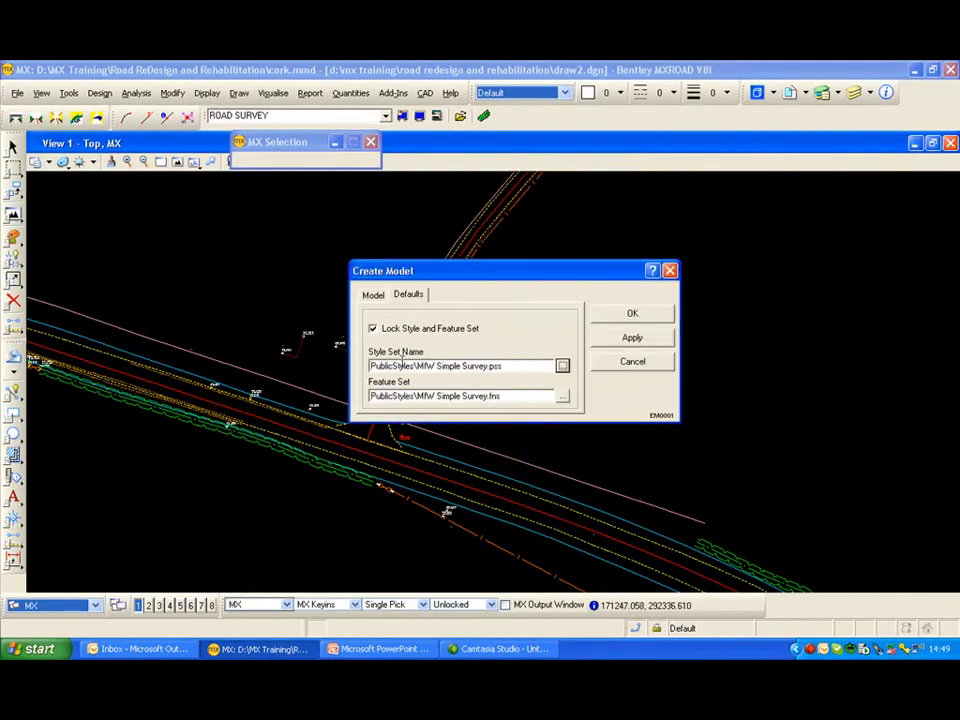
click(509, 366)
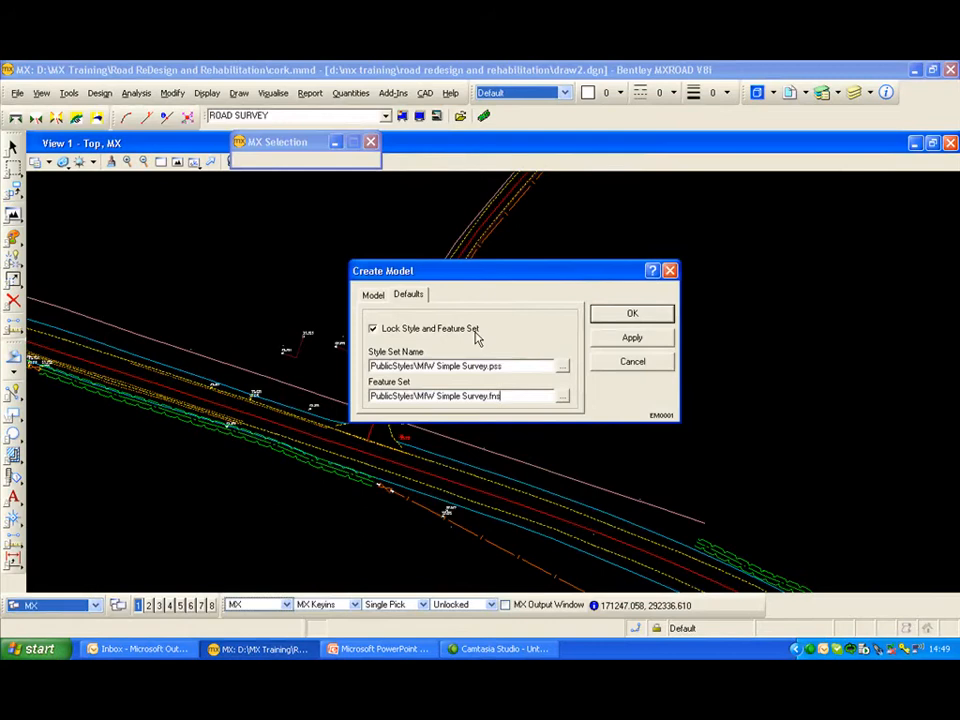
click(373, 295)
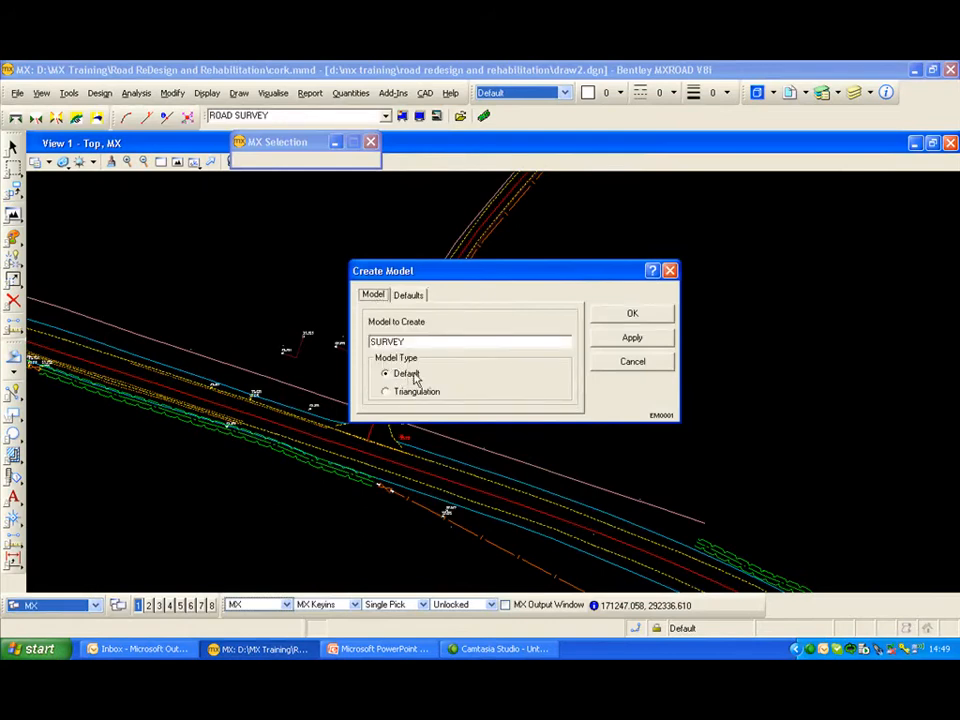
click(633, 315)
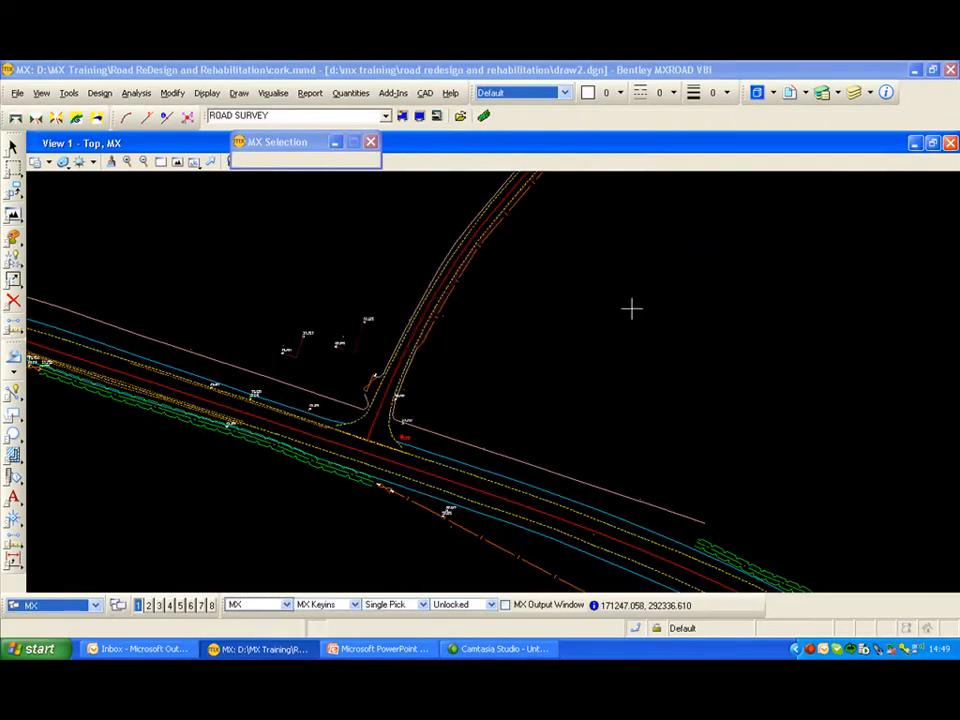
Start creating a string dynamically and place five free points along the main road's upper verge, across the side-road junction.
click(172, 93)
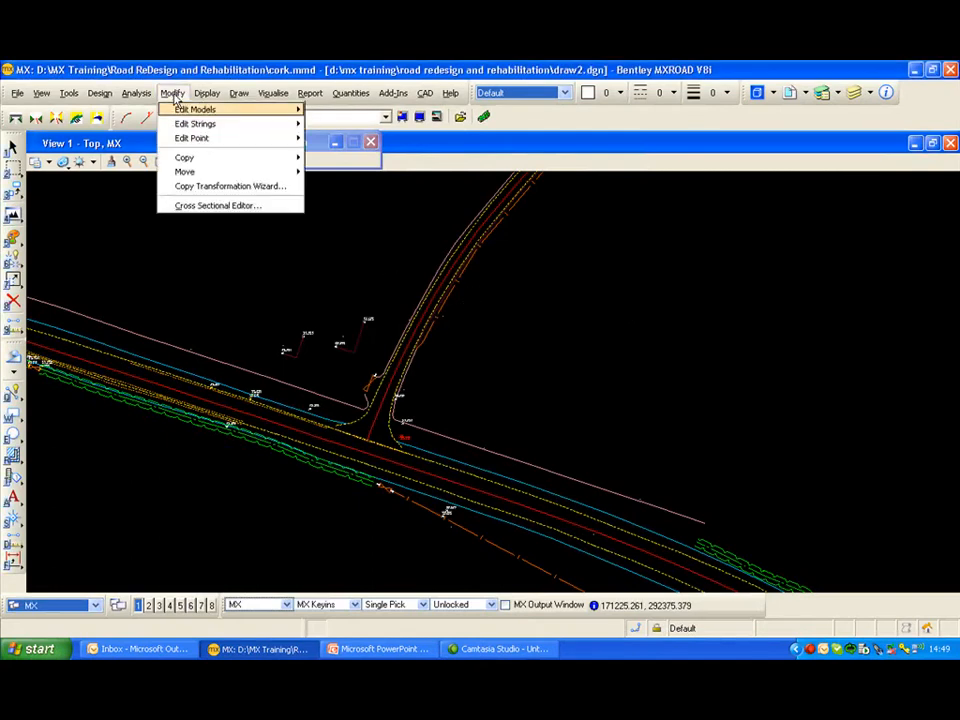
mouse_move(191, 125)
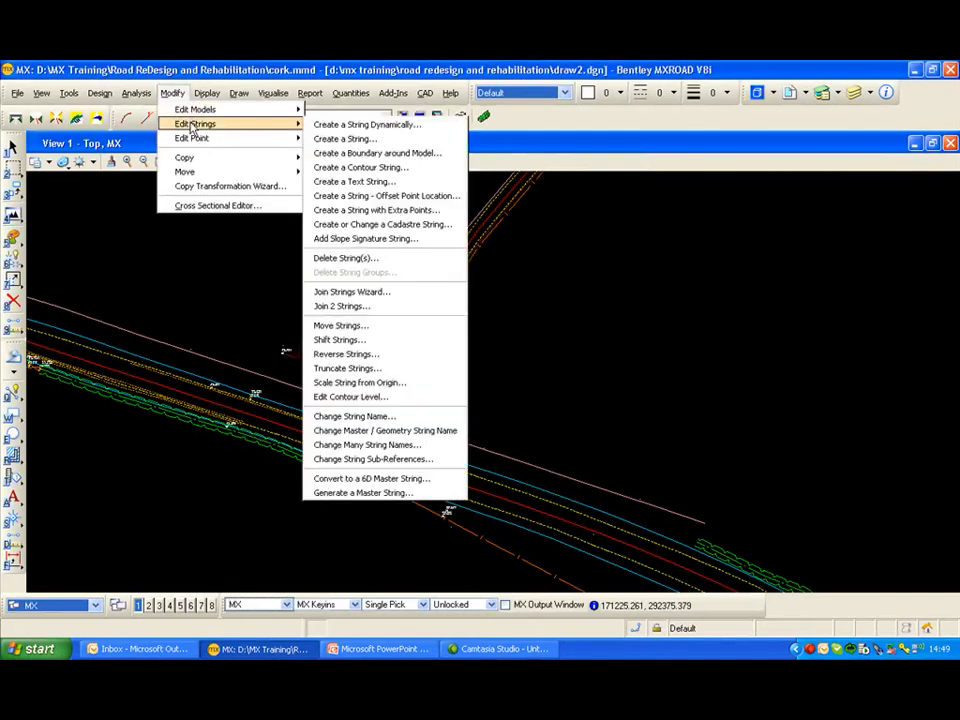
click(380, 126)
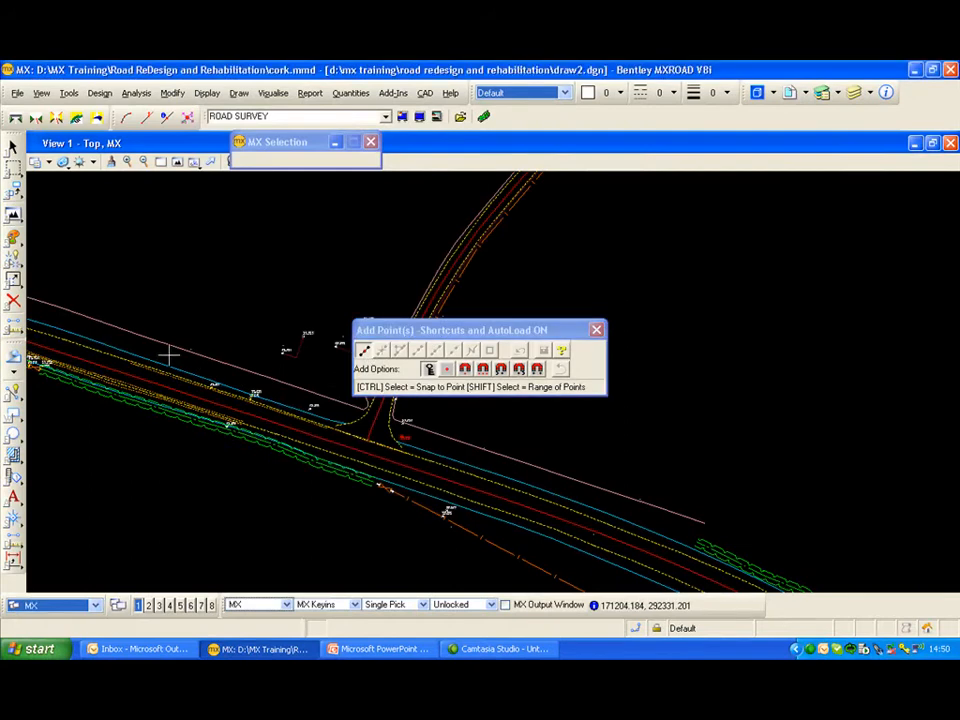
click(170, 356)
click(281, 391)
click(428, 440)
click(516, 470)
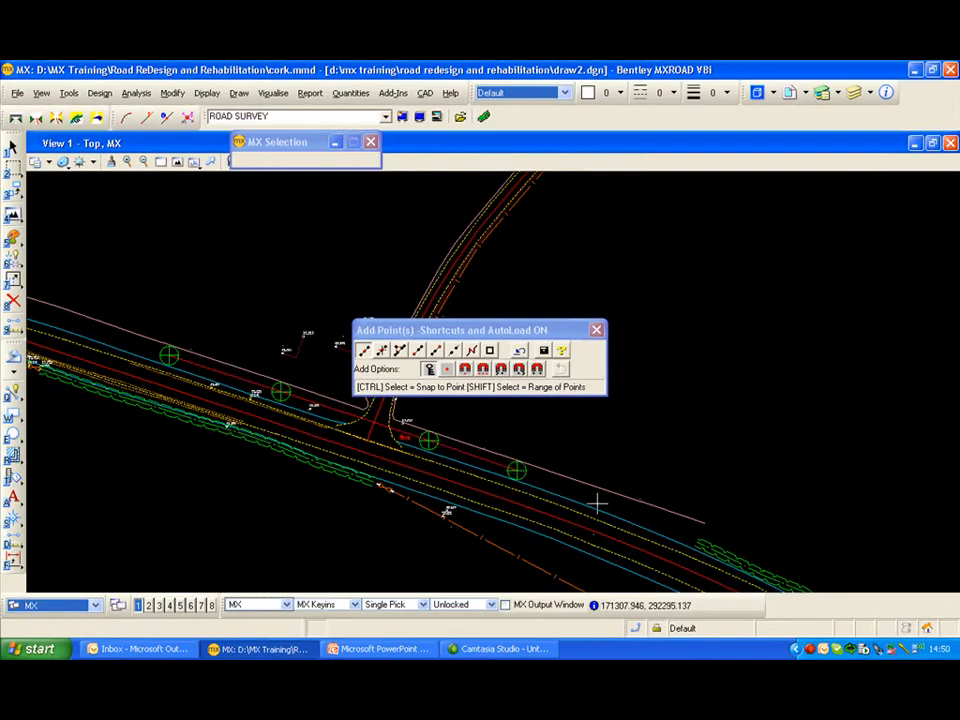
click(639, 513)
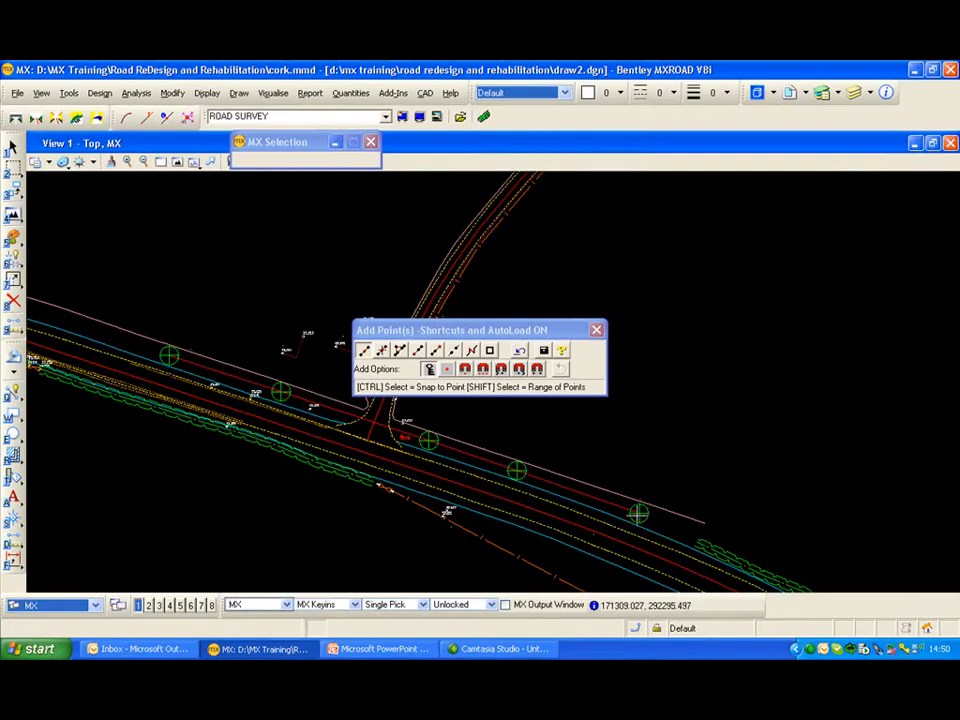
Delete the new string's third point, just east of the junction, and undo the deletion.
click(382, 351)
click(428, 441)
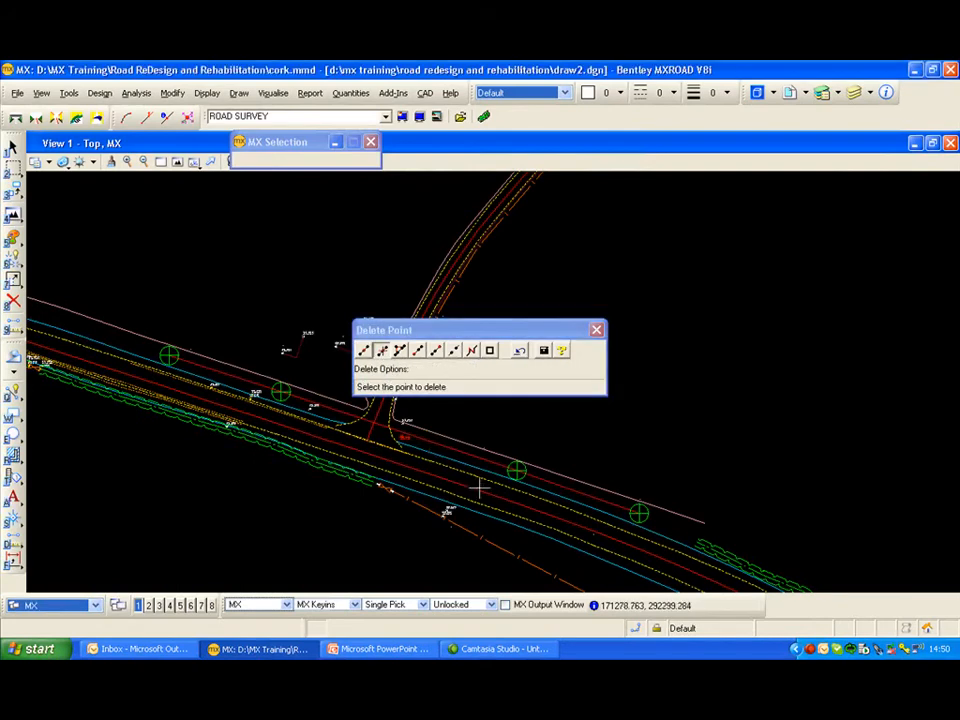
click(521, 354)
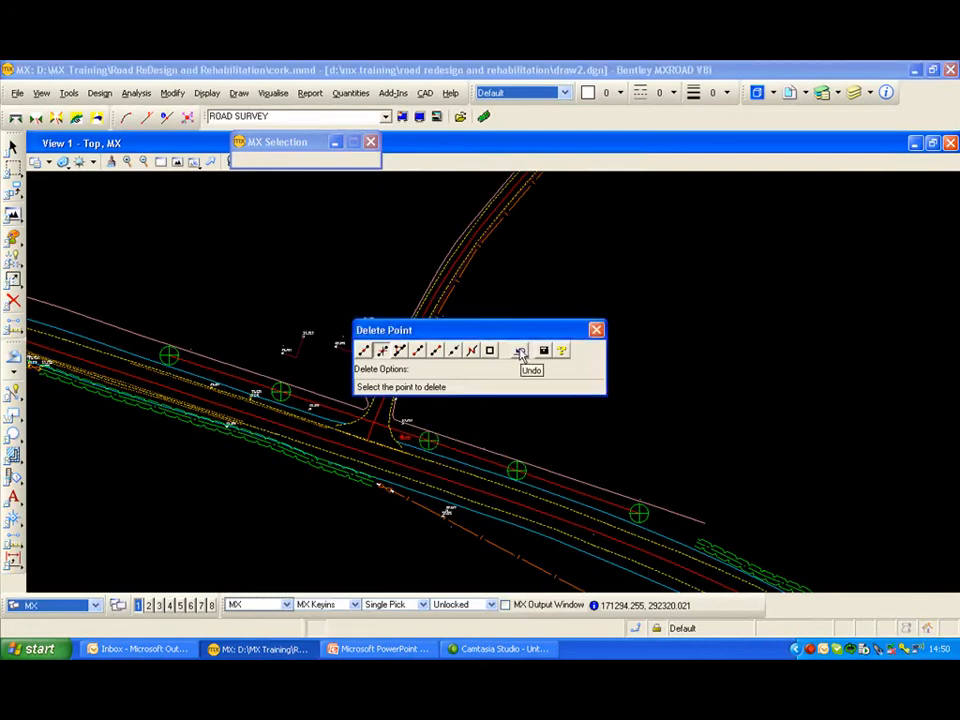
Move the string's third point a short distance north, beyond the pink boundary line.
click(399, 351)
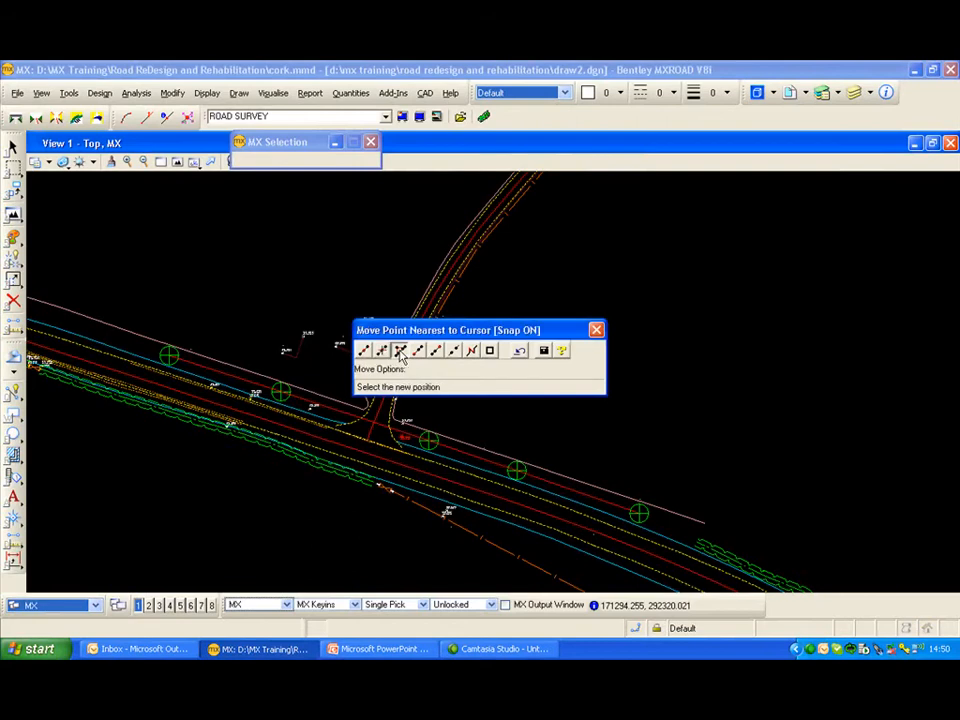
click(428, 441)
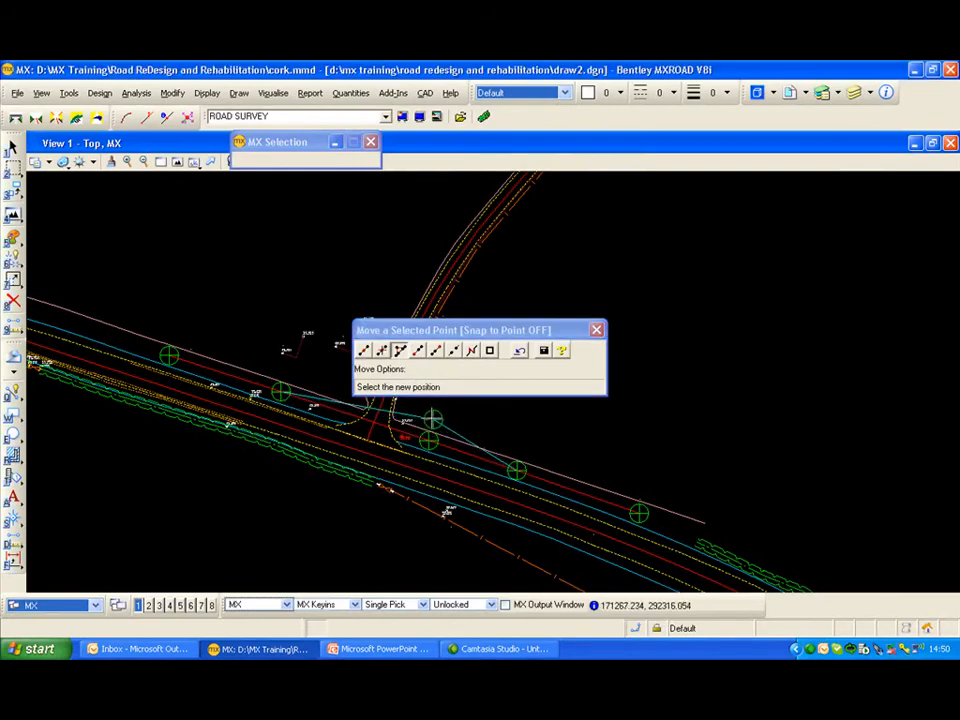
click(427, 414)
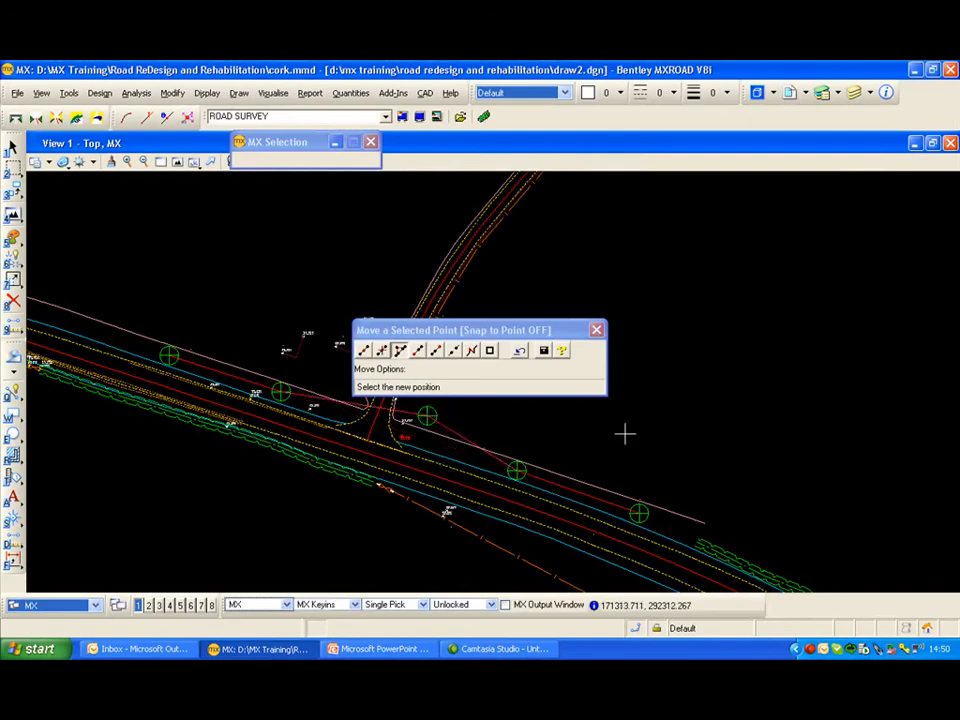
Insert a free point before the string's third point, in the mouth of the side-road junction.
click(418, 351)
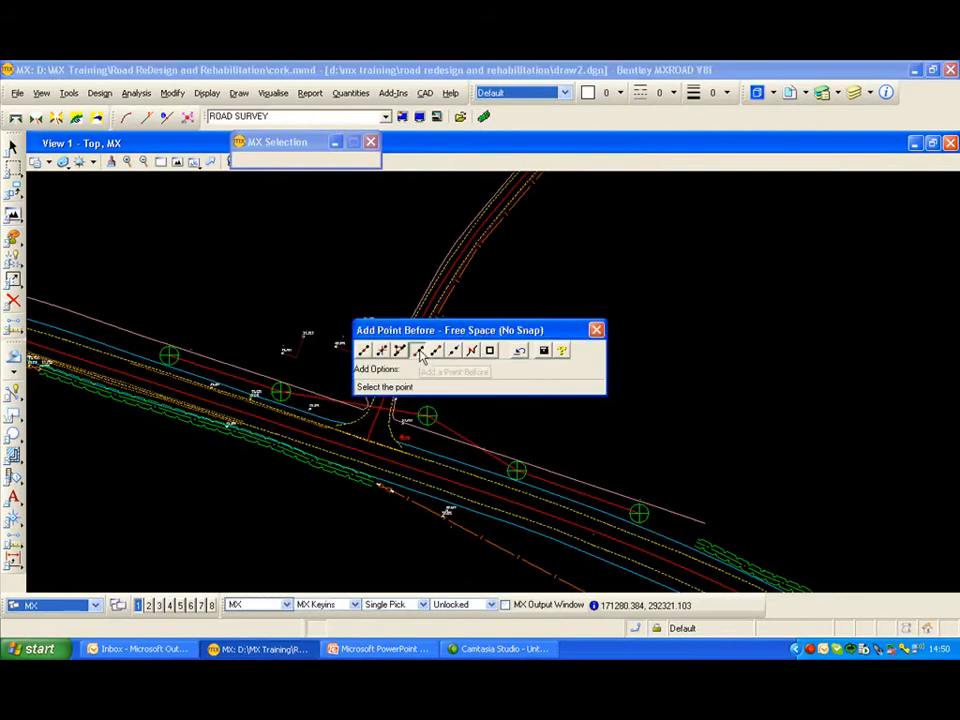
click(427, 414)
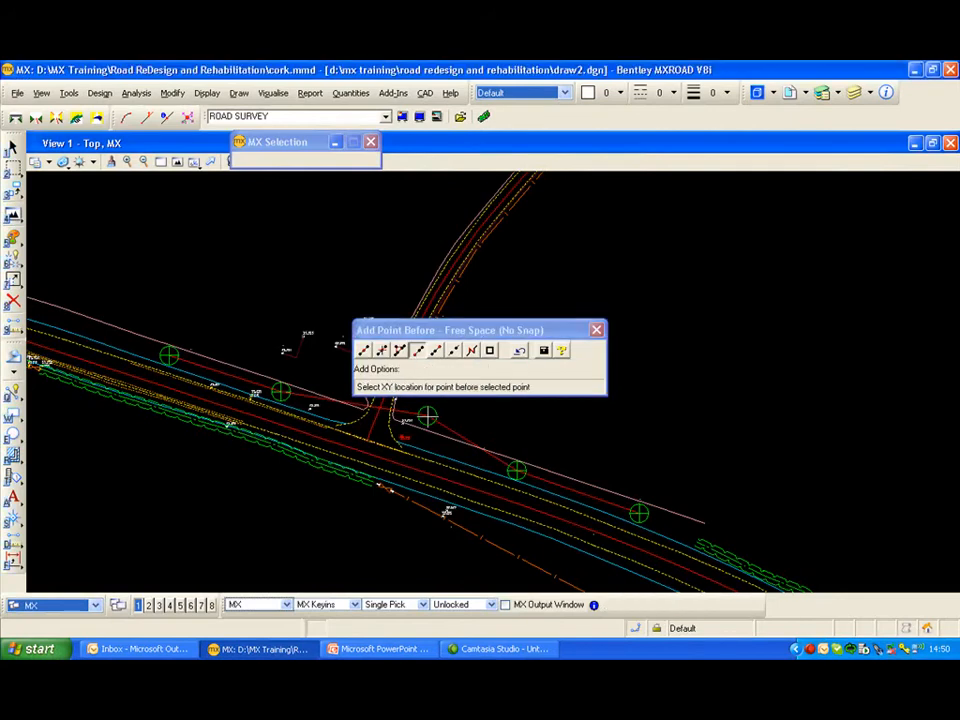
click(365, 425)
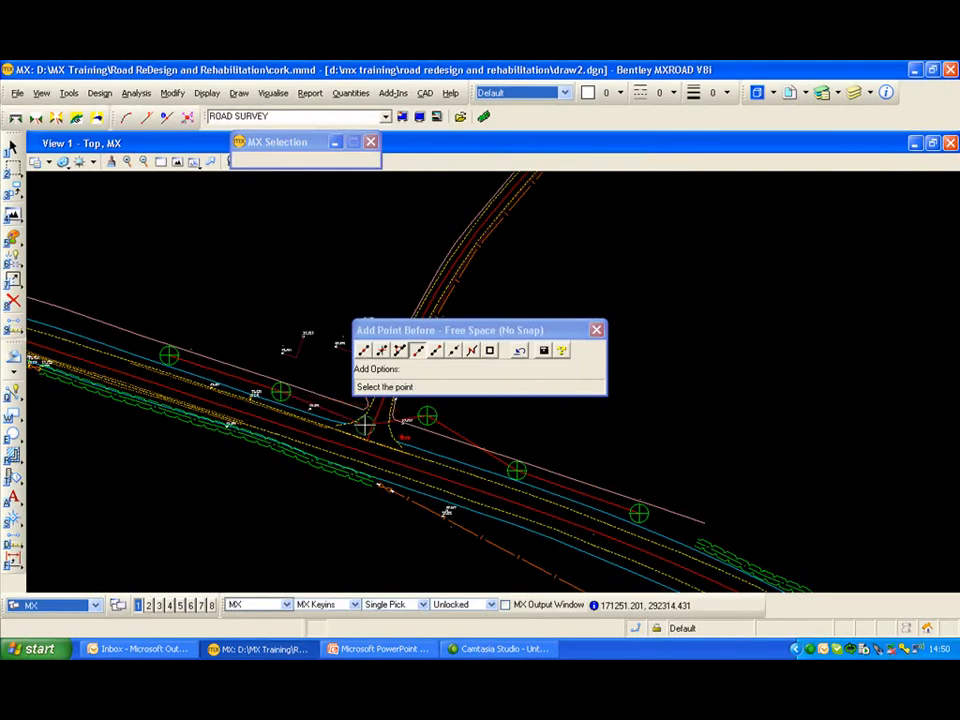
Try adding a point after the string's third point, and undo the point edits back to the original five-point line.
click(437, 351)
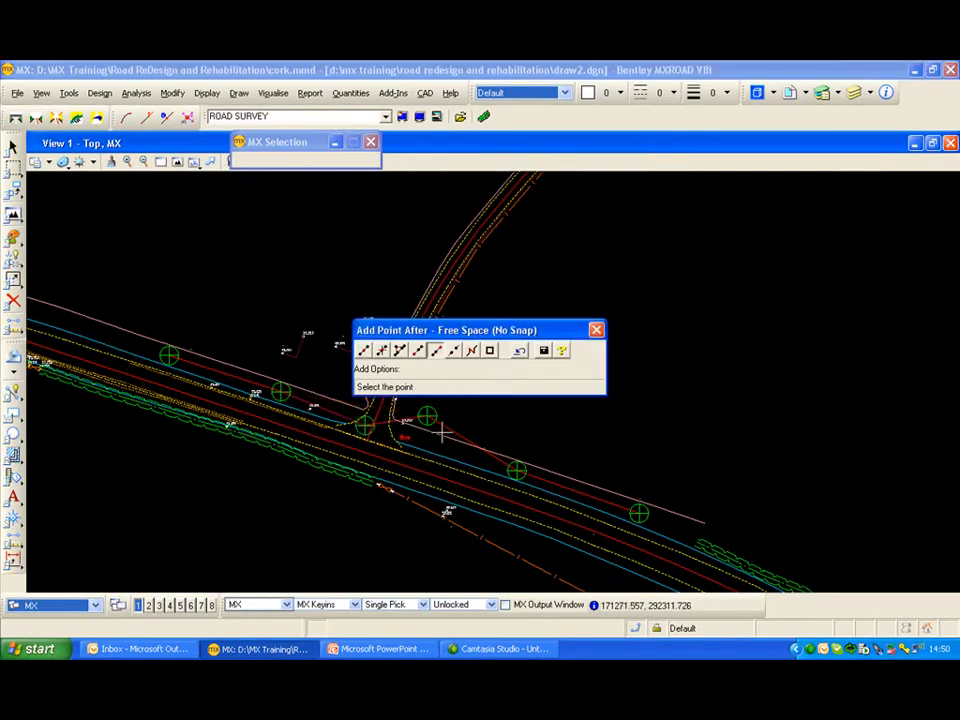
click(534, 458)
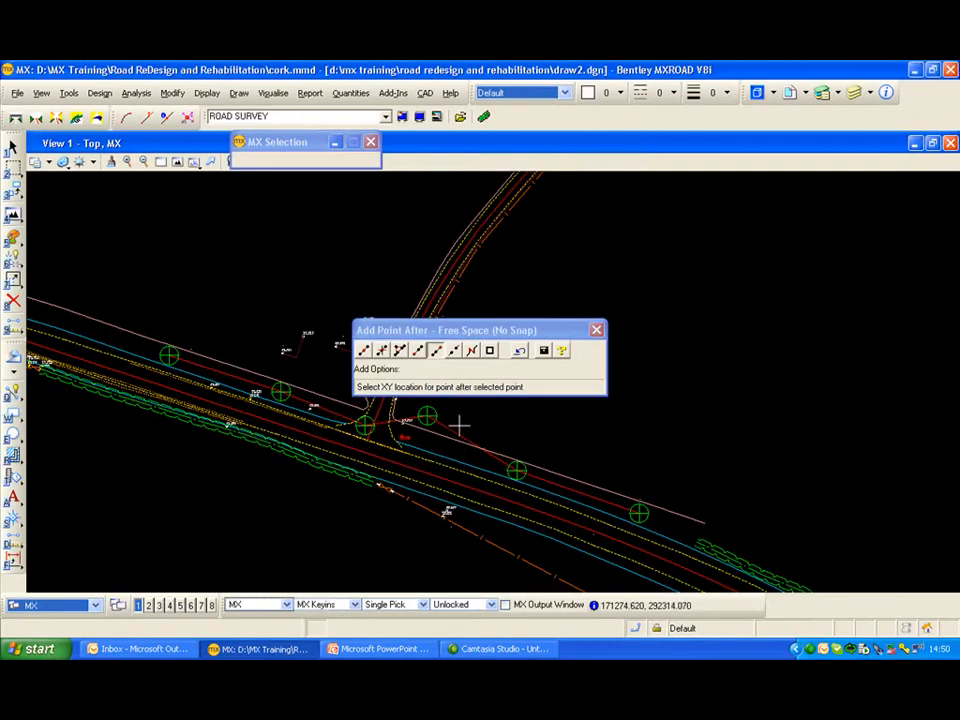
click(426, 414)
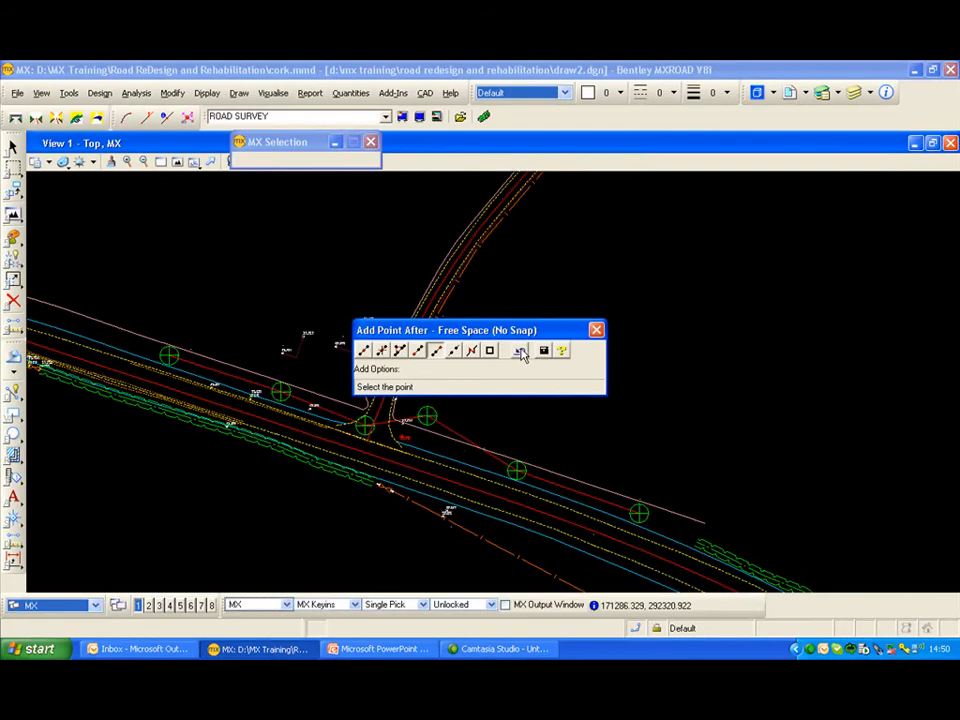
click(520, 351)
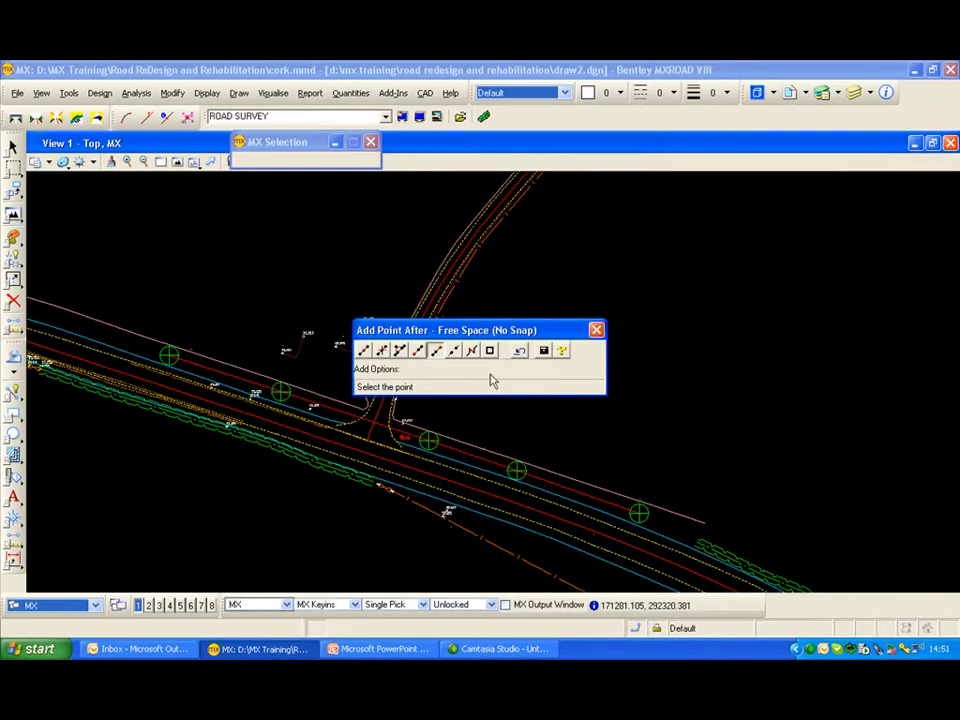
Save the string to the SURVEY model as a Hedge (H) string with Draw the String enabled.
click(544, 351)
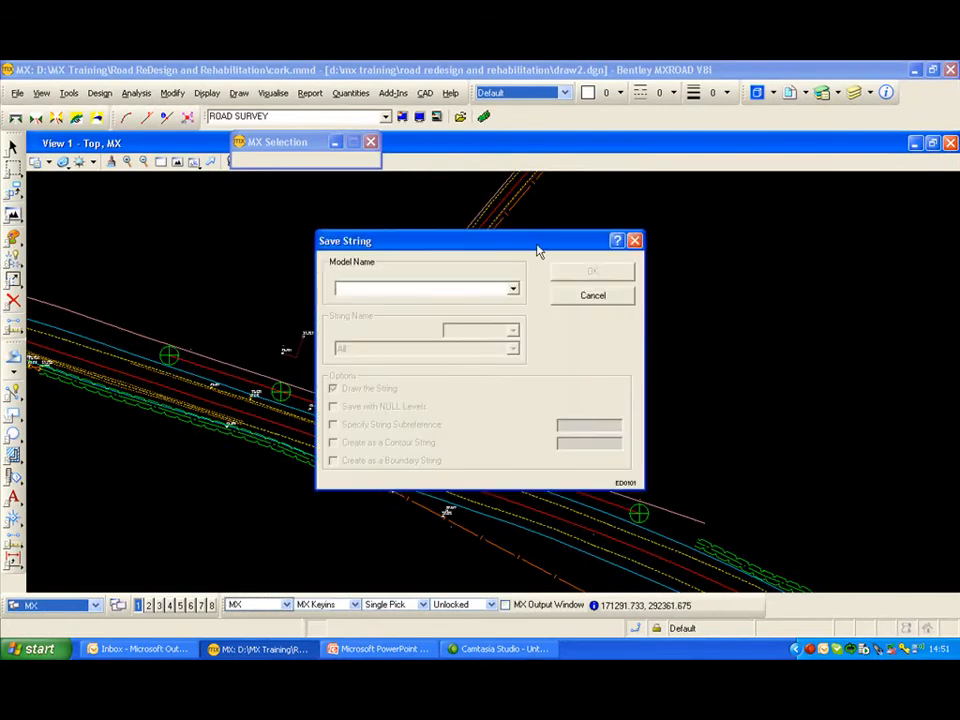
click(512, 289)
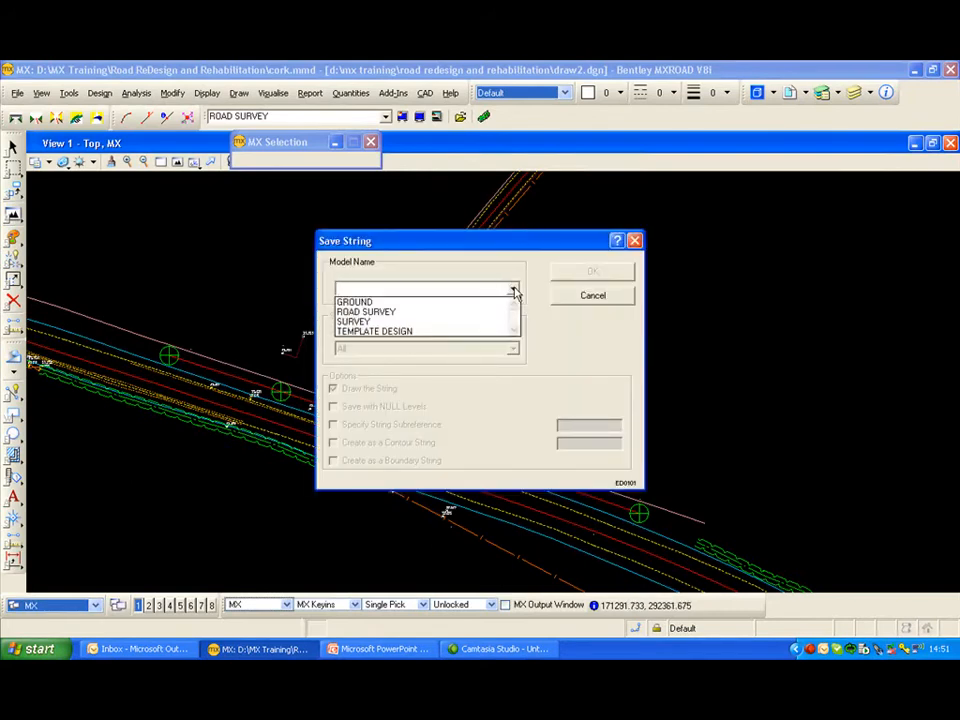
click(370, 322)
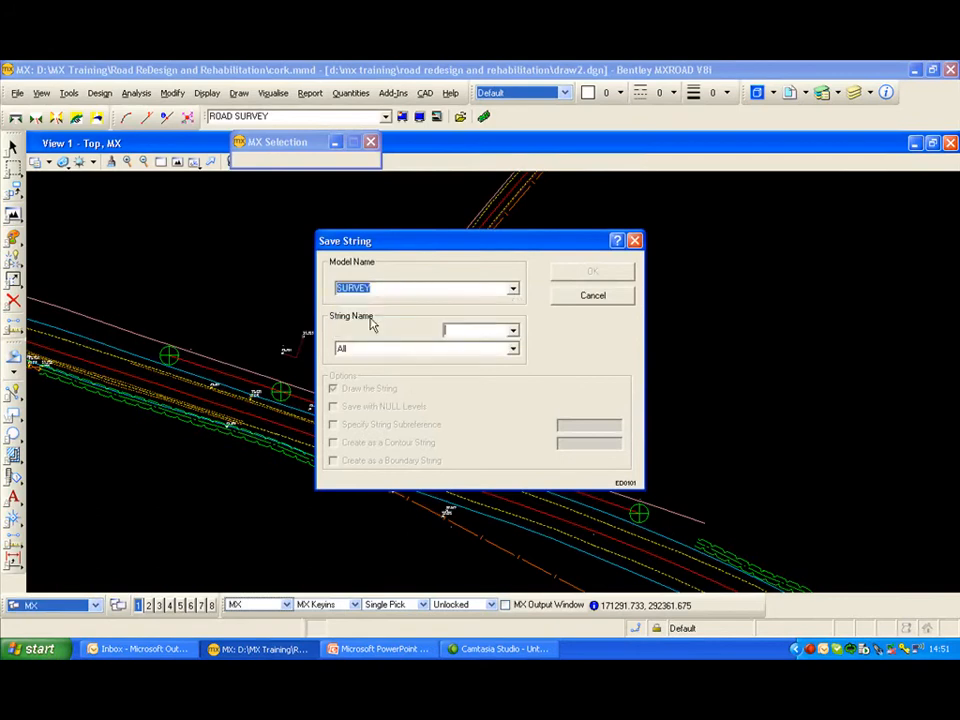
click(513, 350)
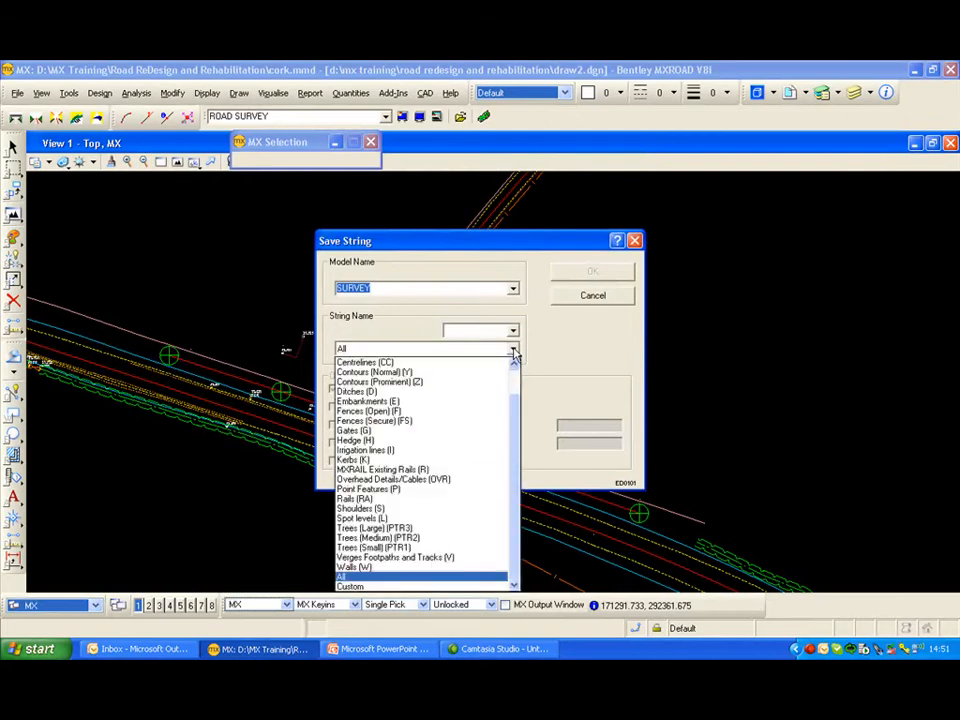
click(368, 441)
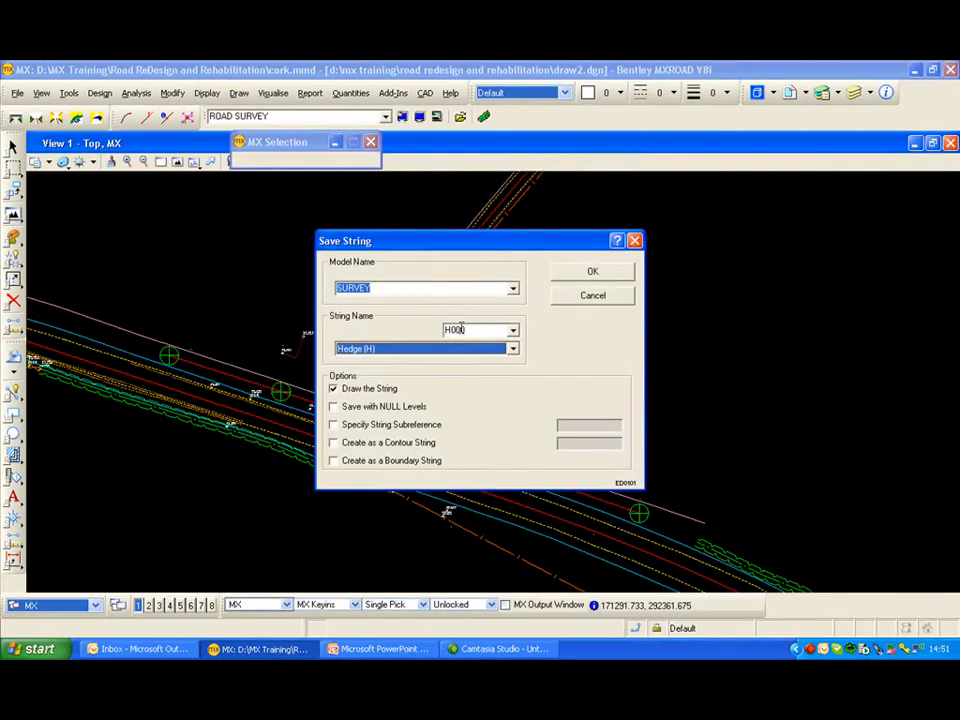
click(591, 274)
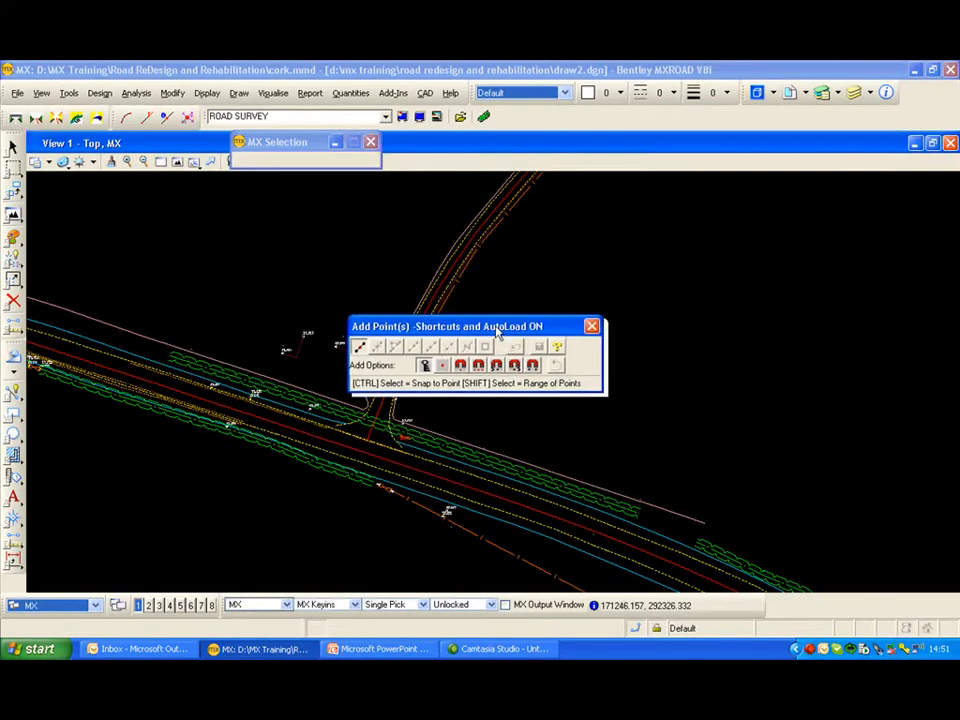
Try snapping two single points from the pink boundary string onto the side-road edge, and undo both points.
drag(500, 330, 372, 232)
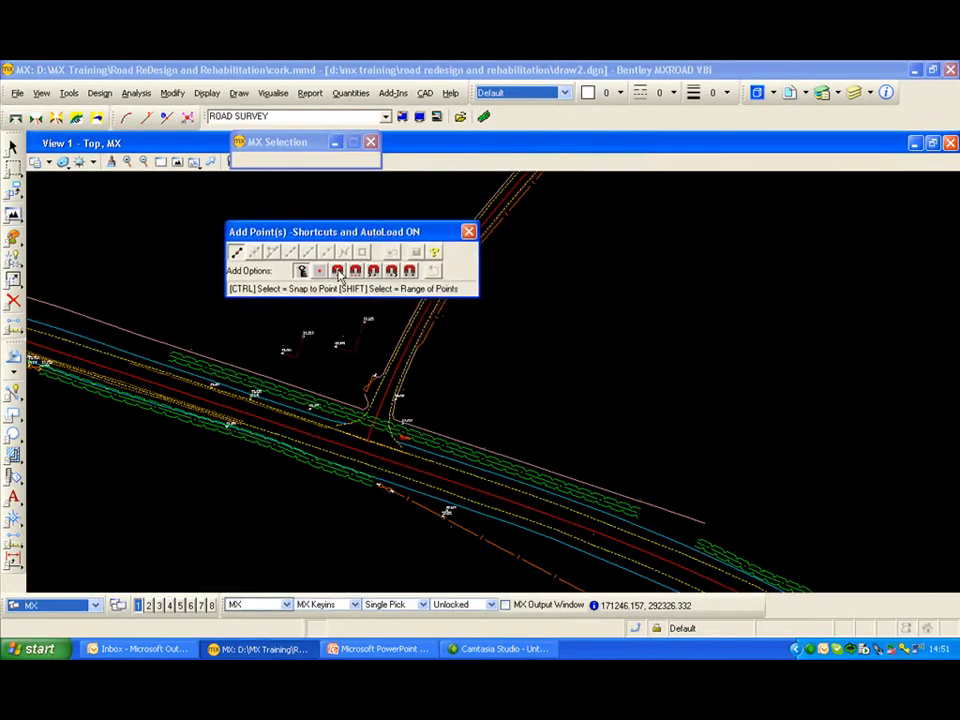
click(338, 271)
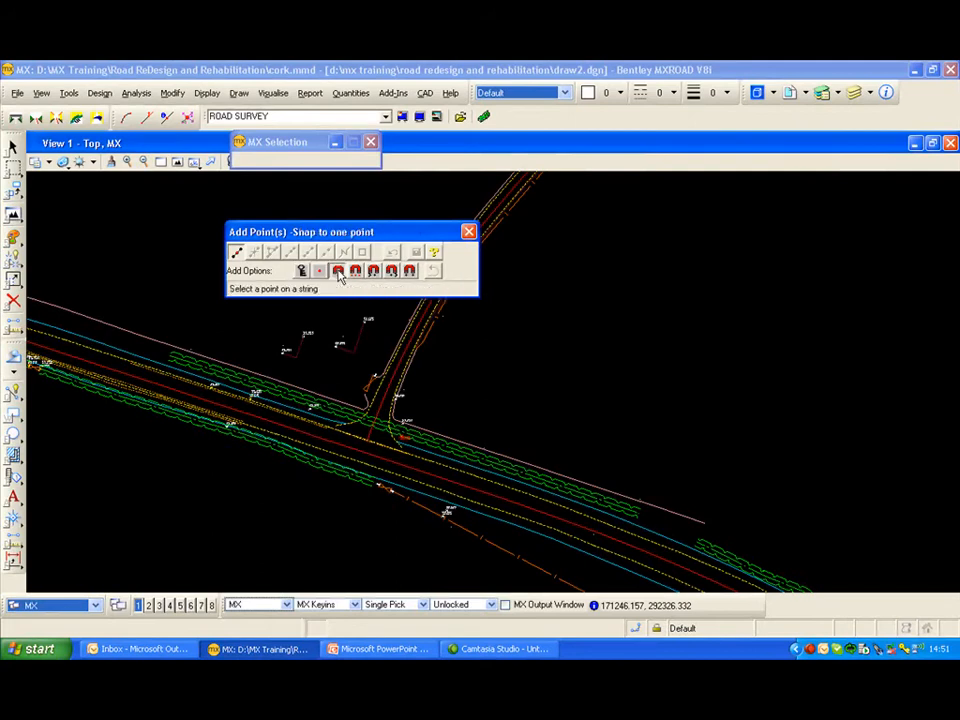
click(665, 511)
scroll(666, 510, up, 2)
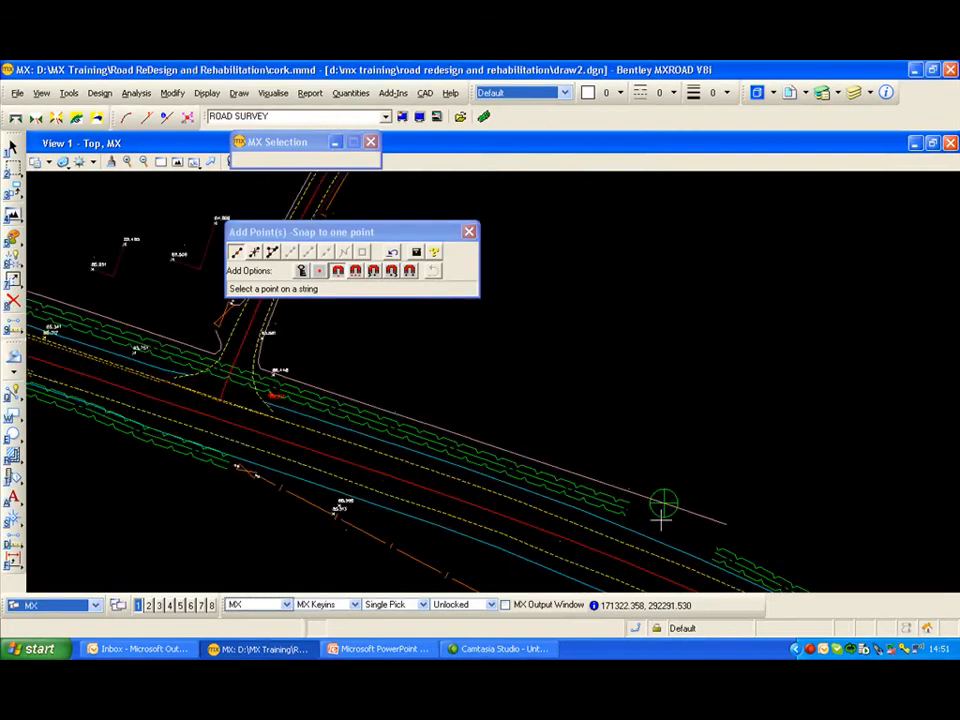
scroll(667, 497, up, 2)
scroll(668, 497, down, 4)
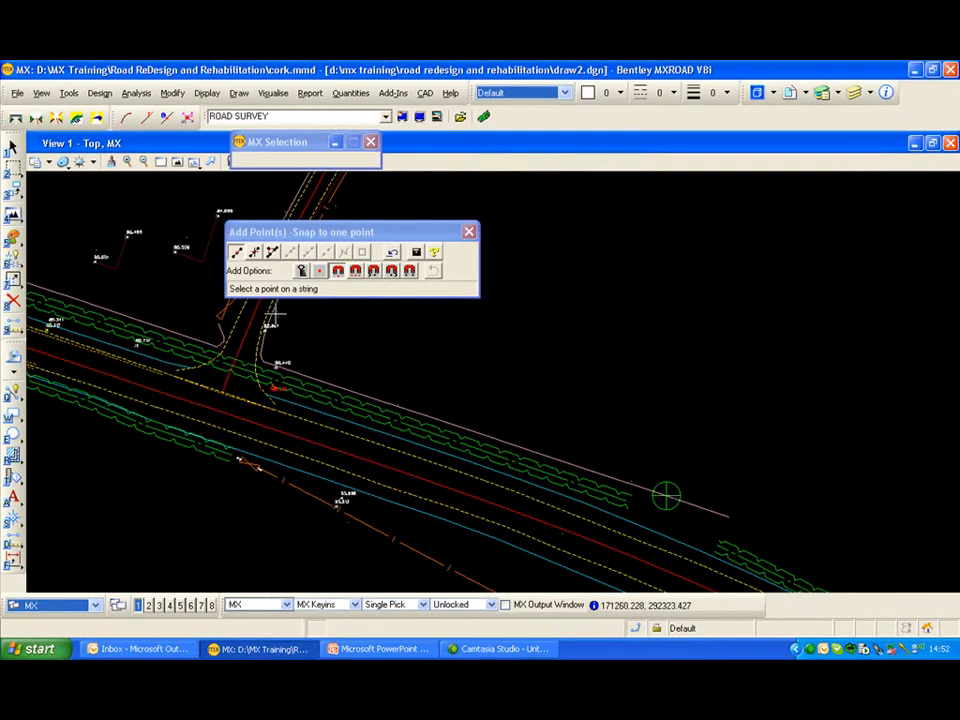
click(305, 316)
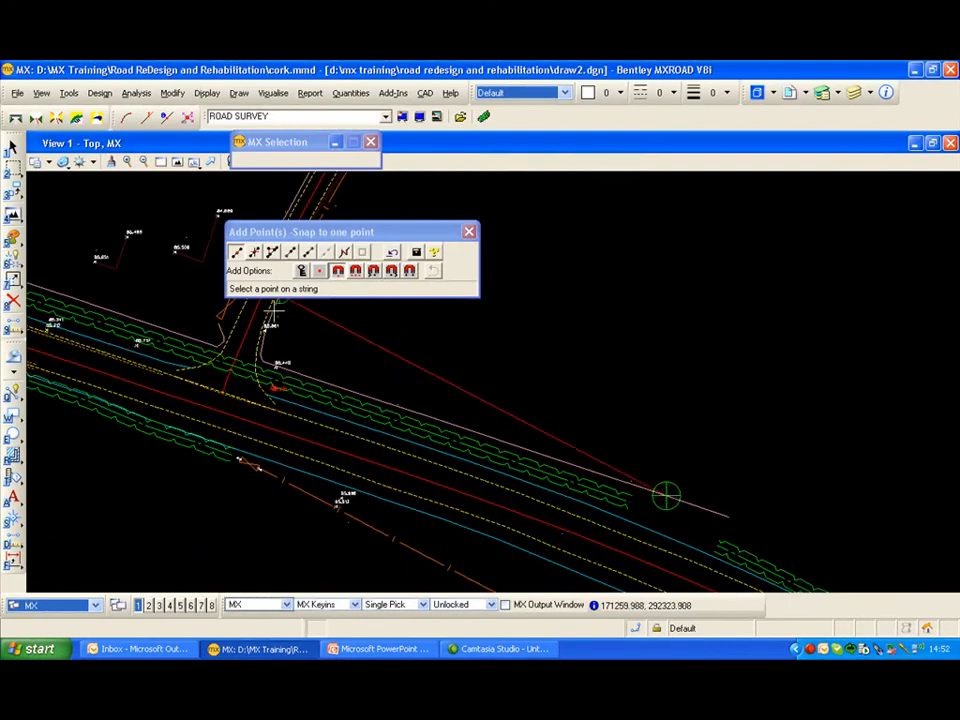
drag(336, 232, 414, 207)
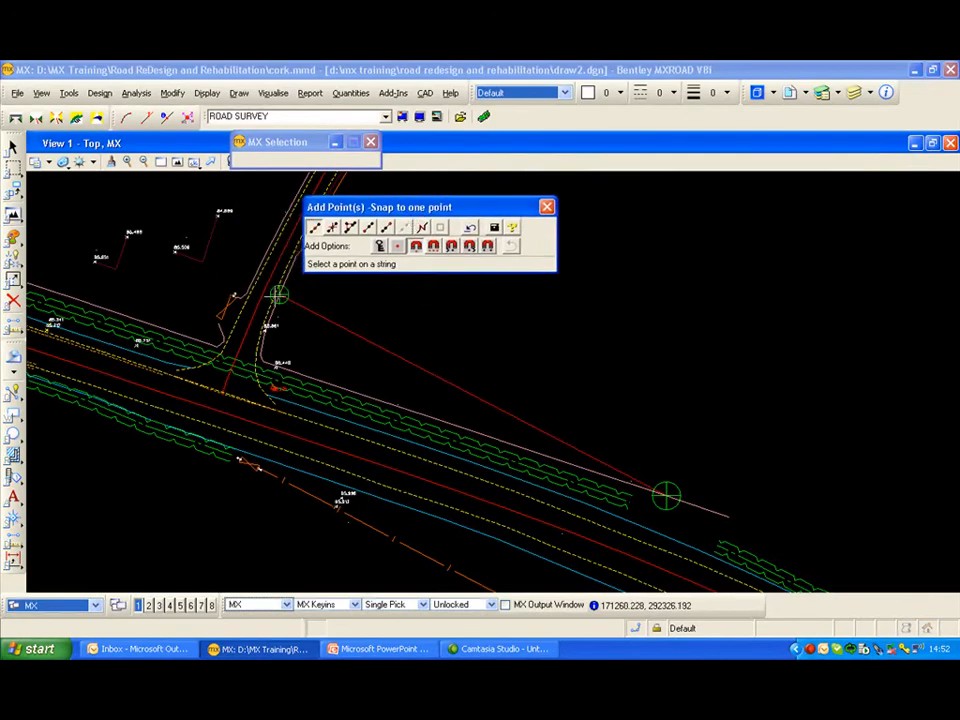
click(471, 228)
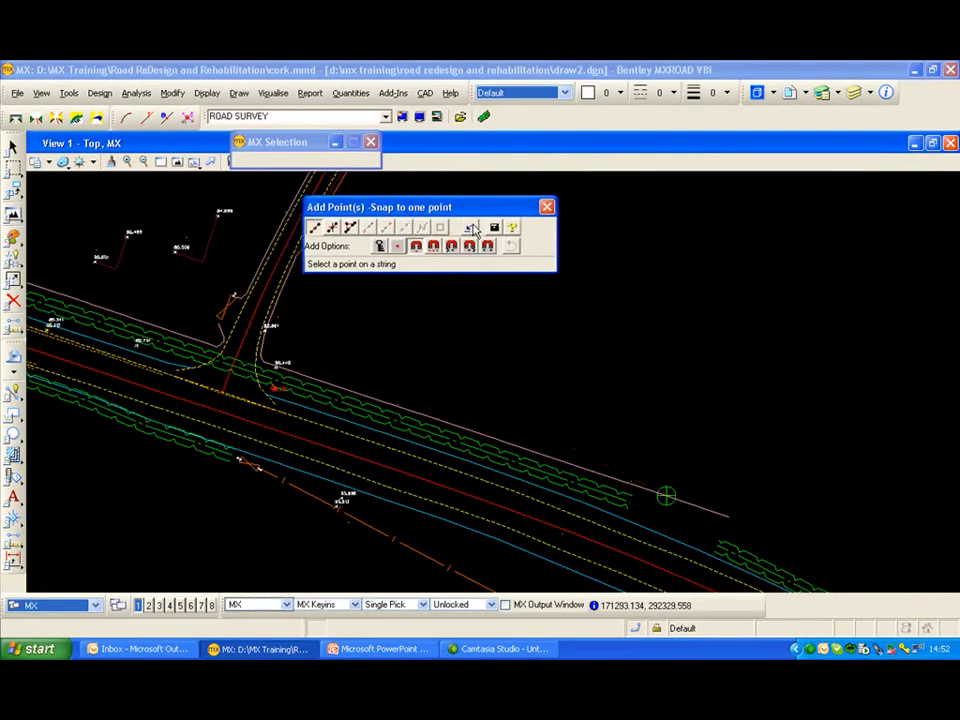
click(471, 228)
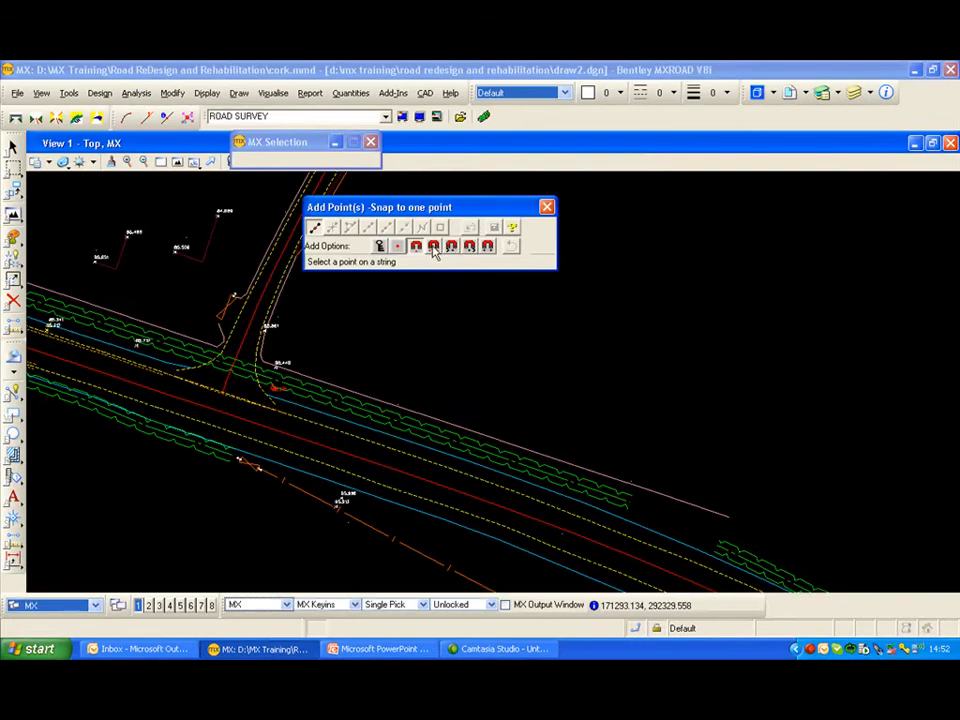
Load all points of the pink boundary string and the orange string along the side road's east edge into one new string.
click(434, 247)
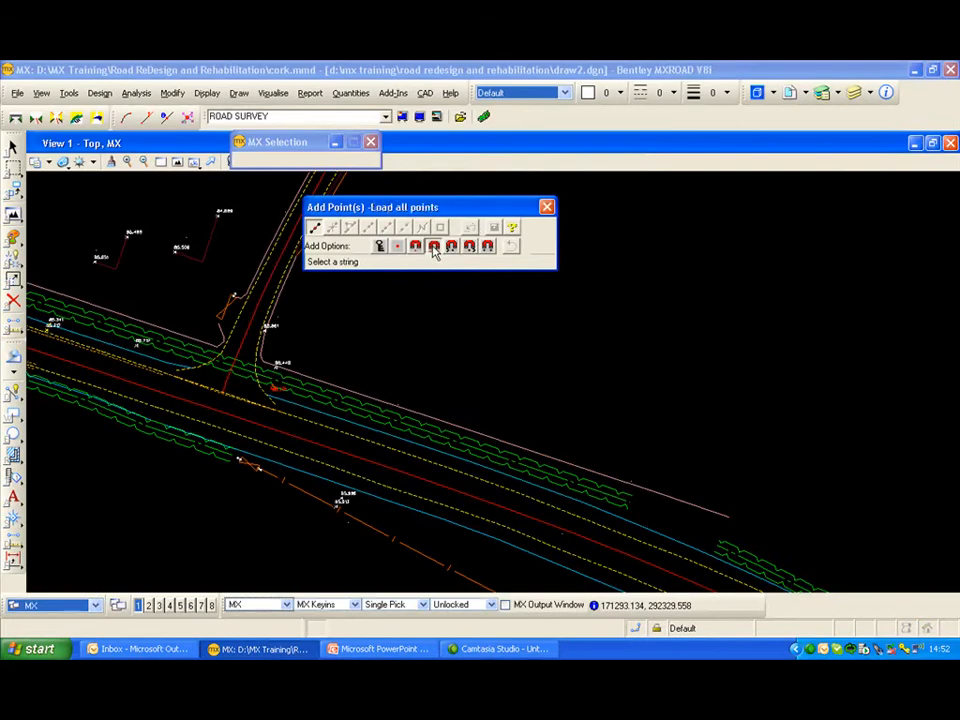
click(681, 501)
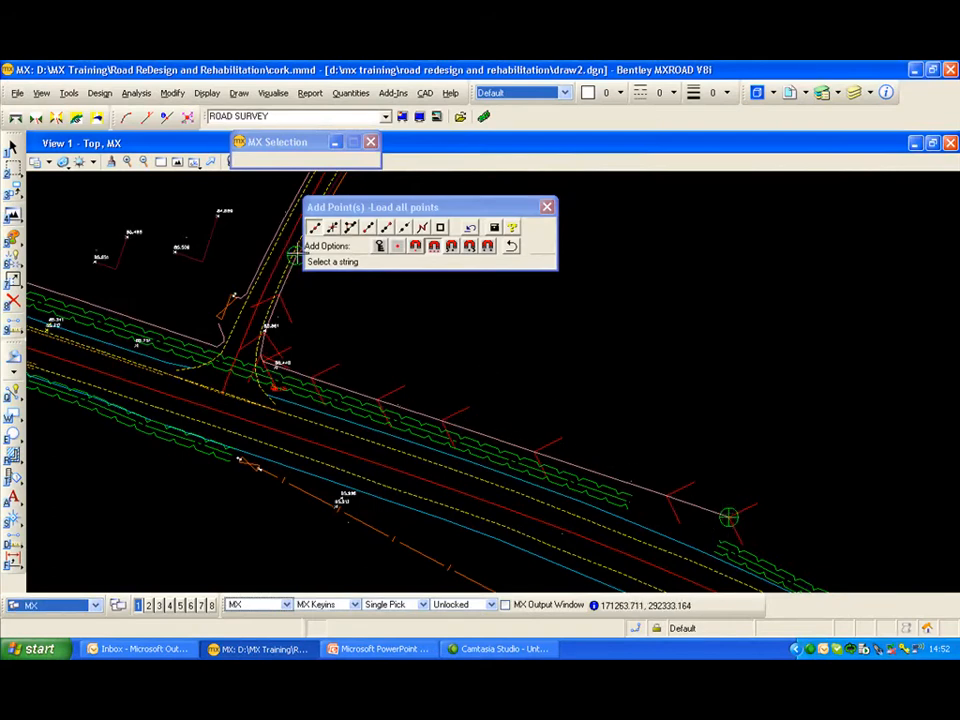
drag(386, 212, 526, 259)
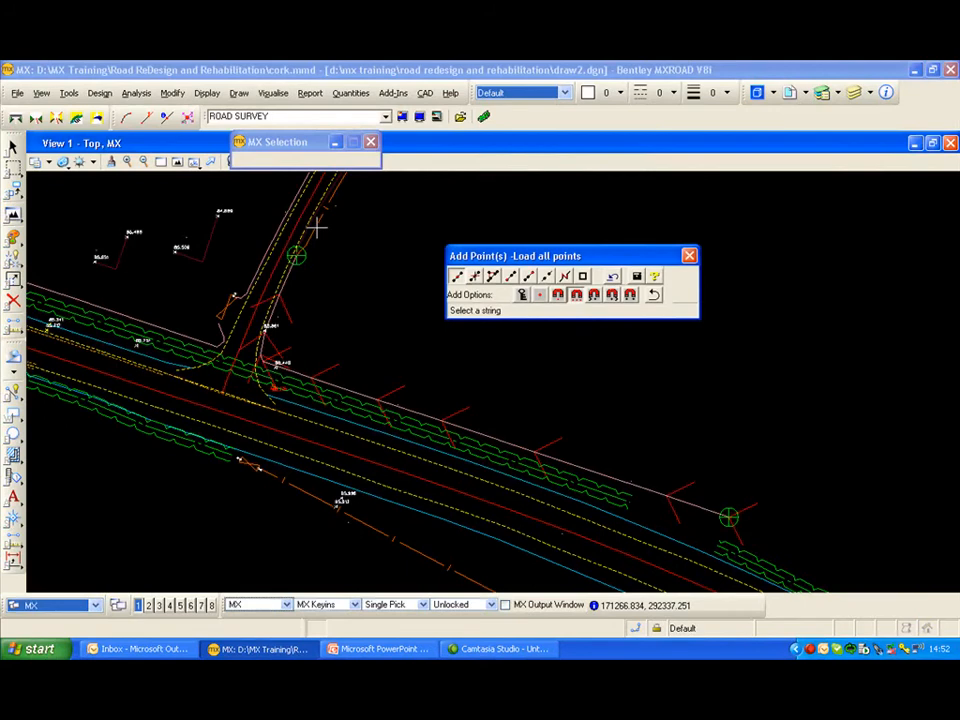
click(316, 228)
mouse_move(360, 238)
middle_down()
mouse_move(321, 379)
mouse_move(340, 326)
mouse_move(287, 420)
middle_up()
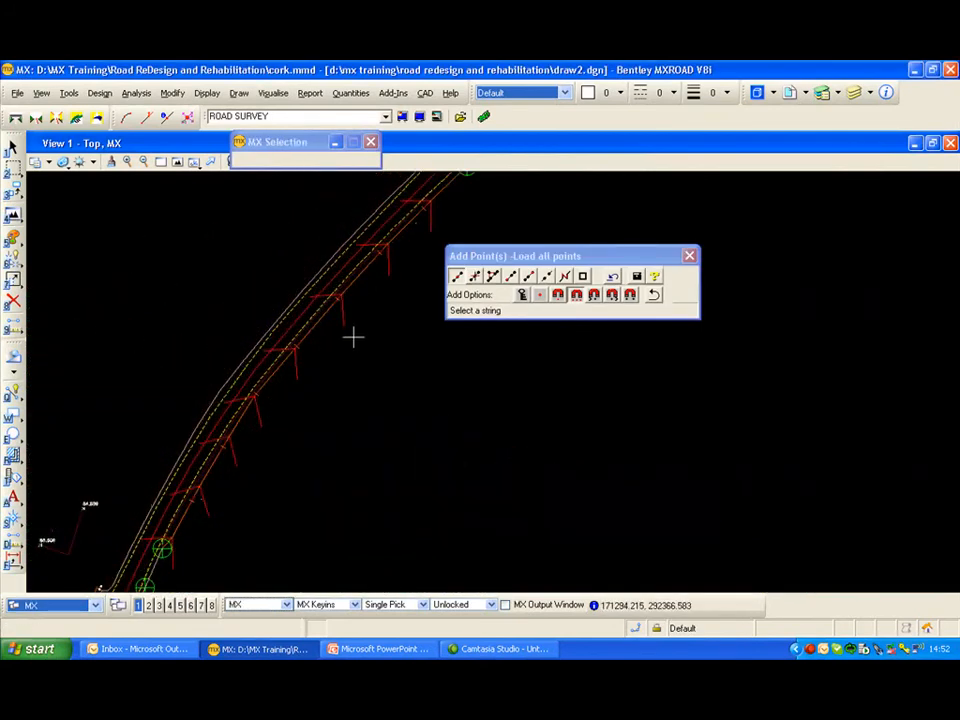
middle_drag(353, 335, 296, 422)
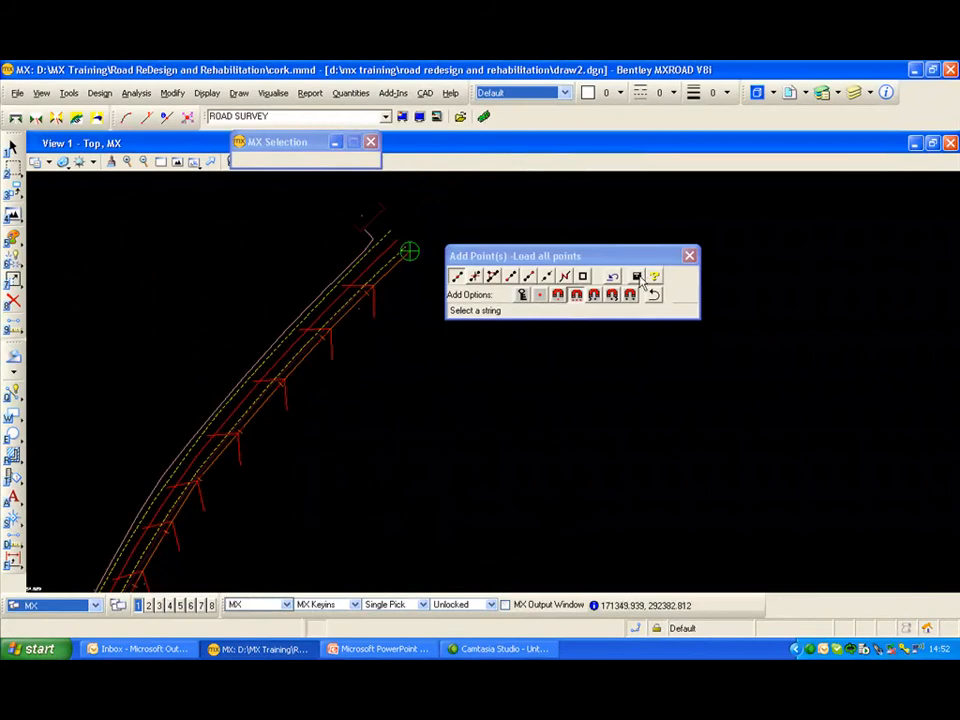
Save the combined string to the SURVEY model as Hedge (H) with Draw the String enabled, and close the string editor.
click(637, 276)
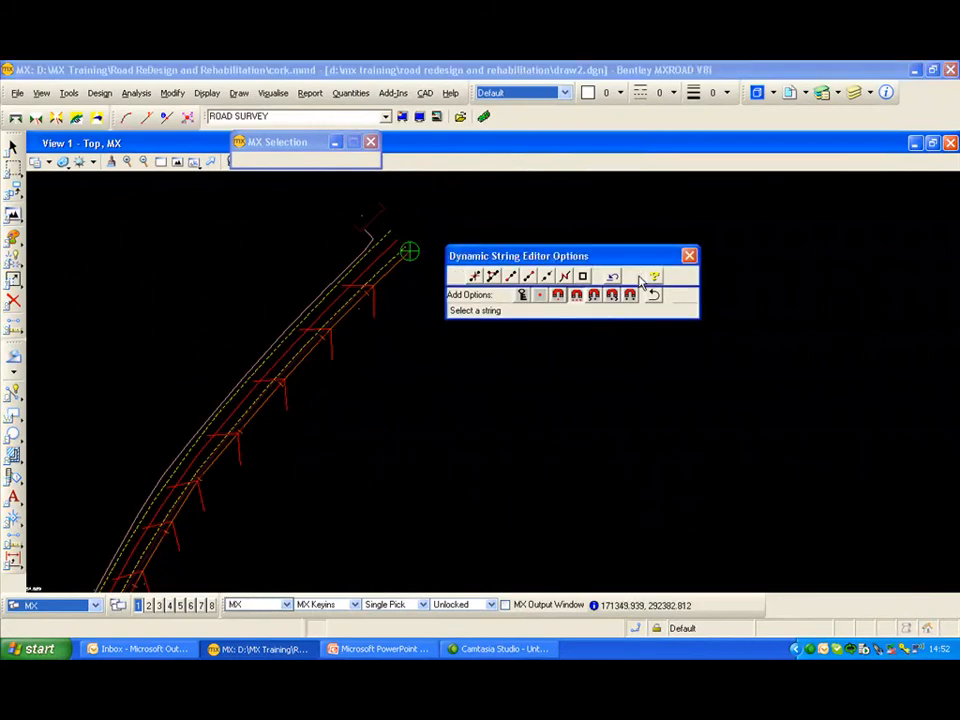
drag(520, 244, 668, 234)
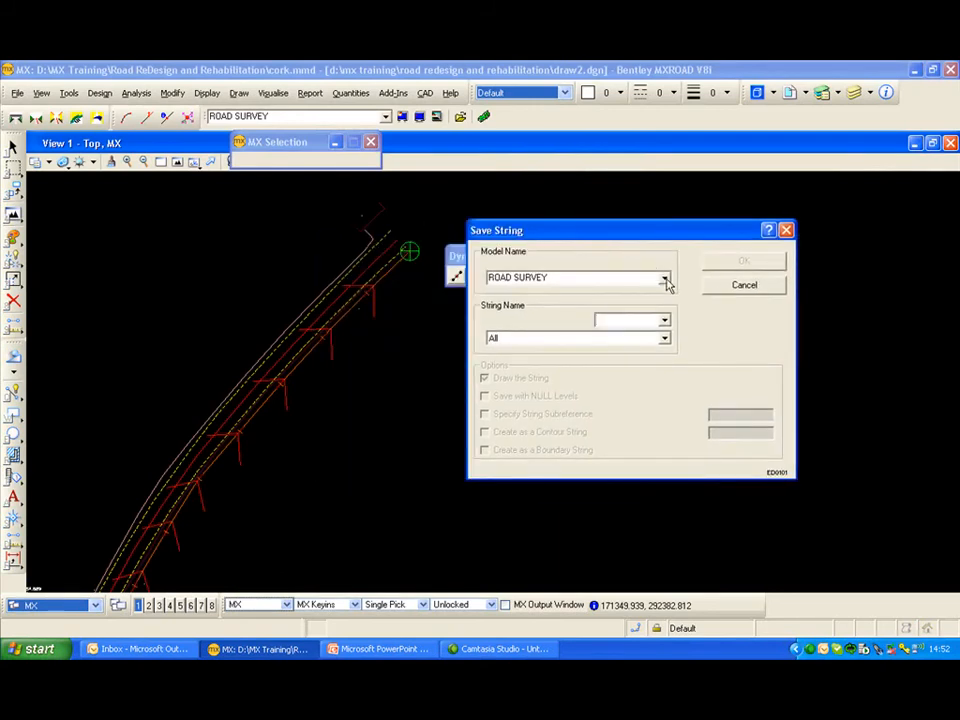
click(664, 277)
click(505, 311)
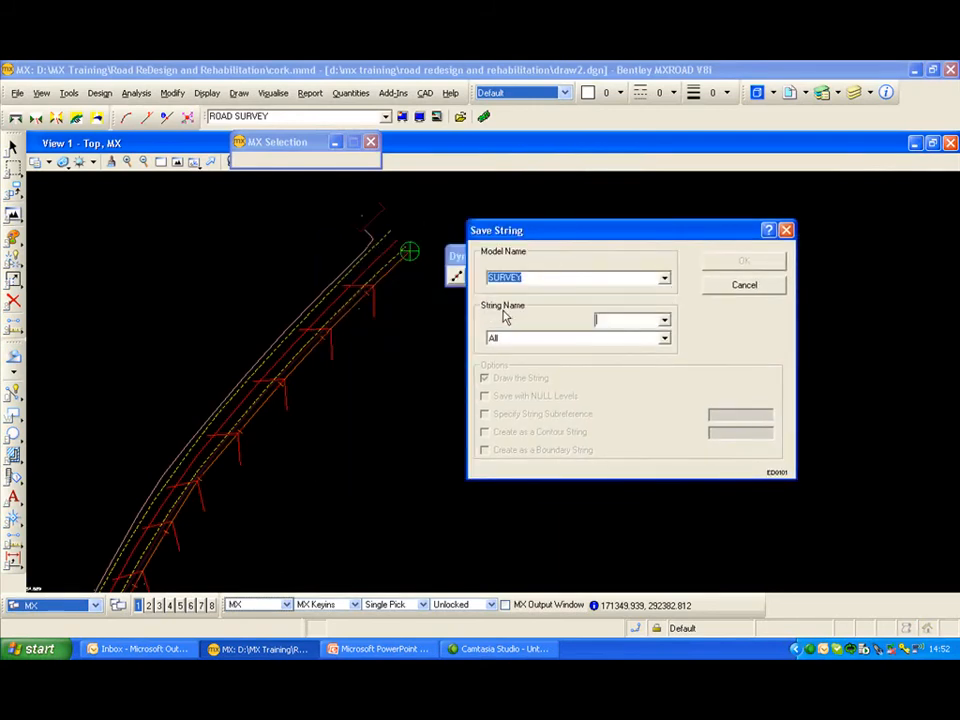
click(664, 338)
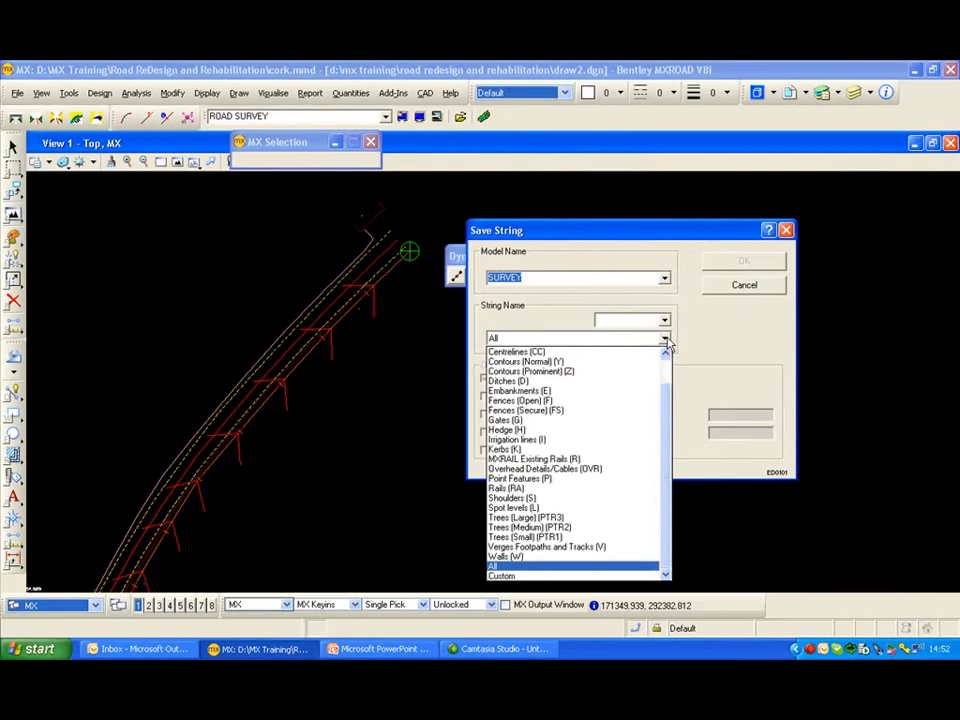
click(515, 429)
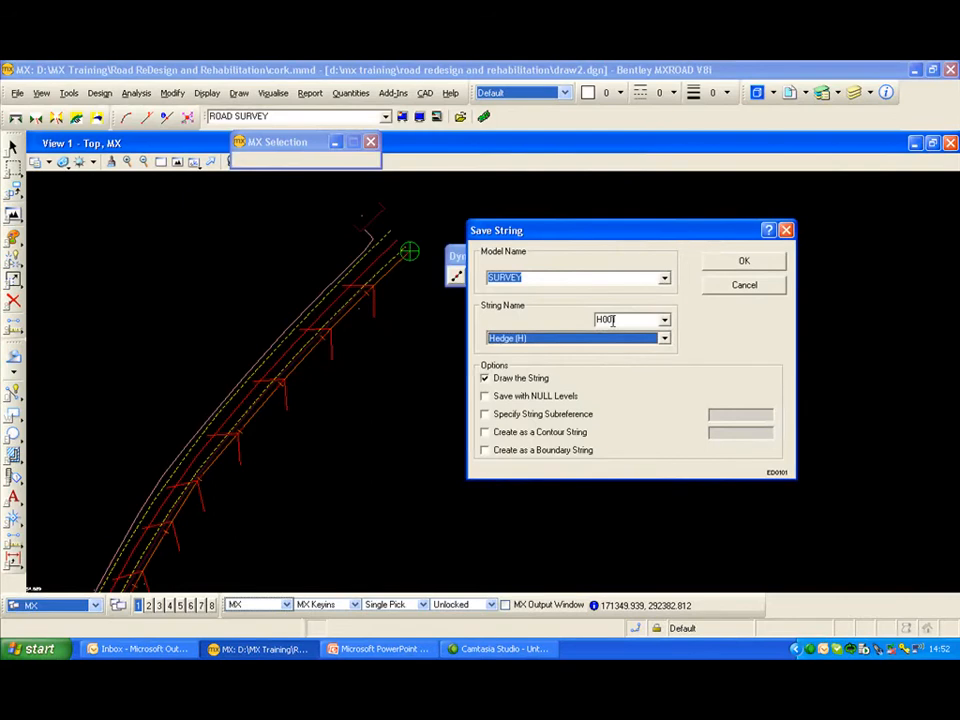
click(741, 262)
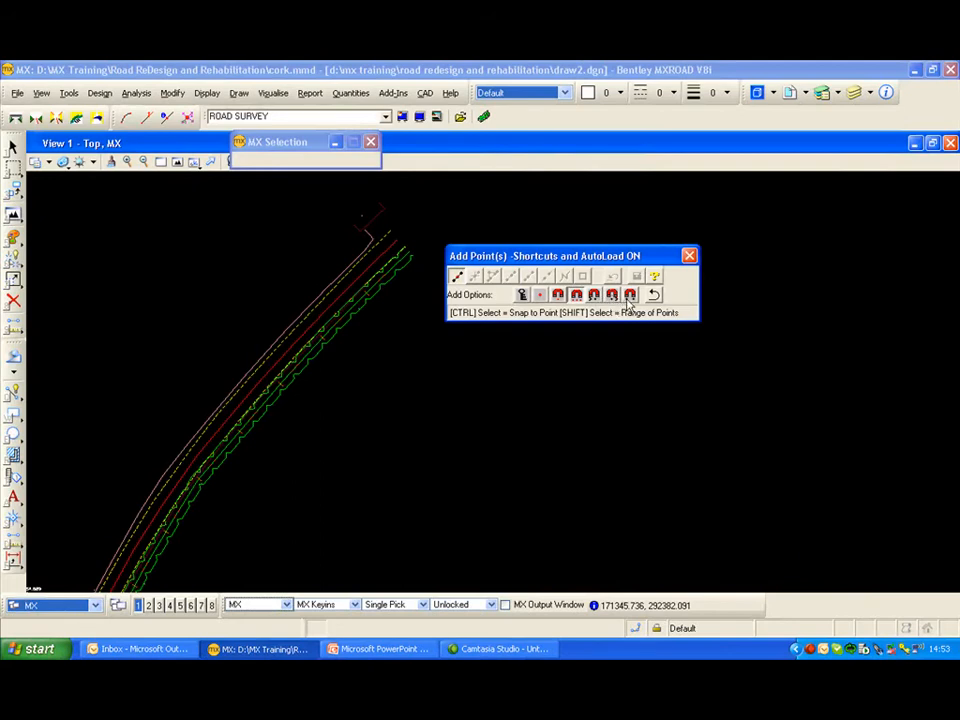
click(690, 256)
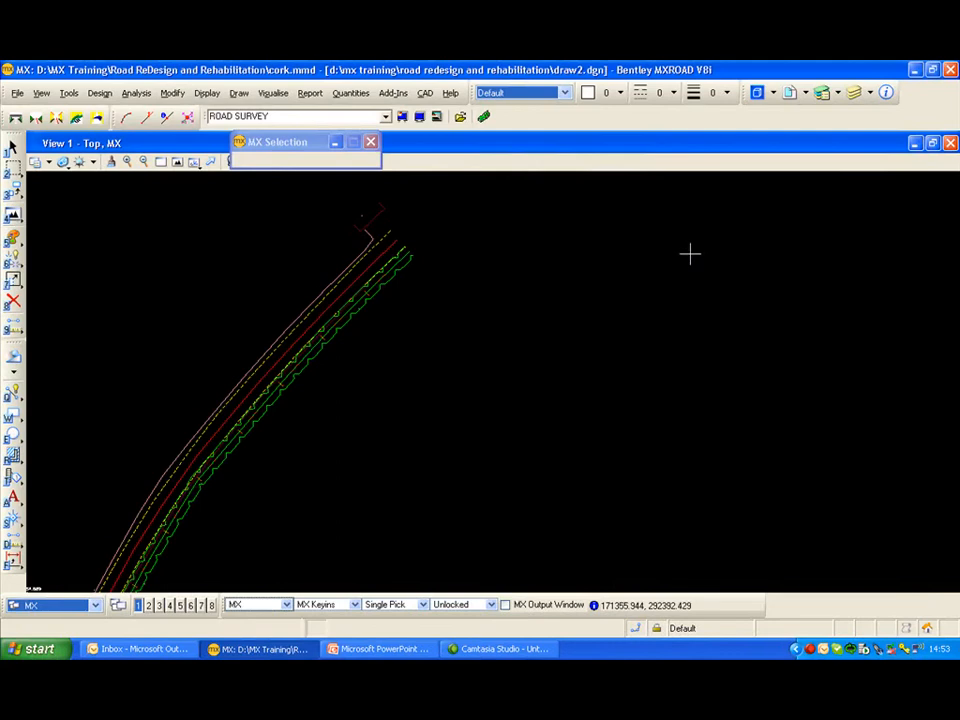
Delete hedge string H000, running along the main road's north side, from the SURVEY model.
middle_drag(381, 403, 454, 304)
scroll(454, 303, down, 1)
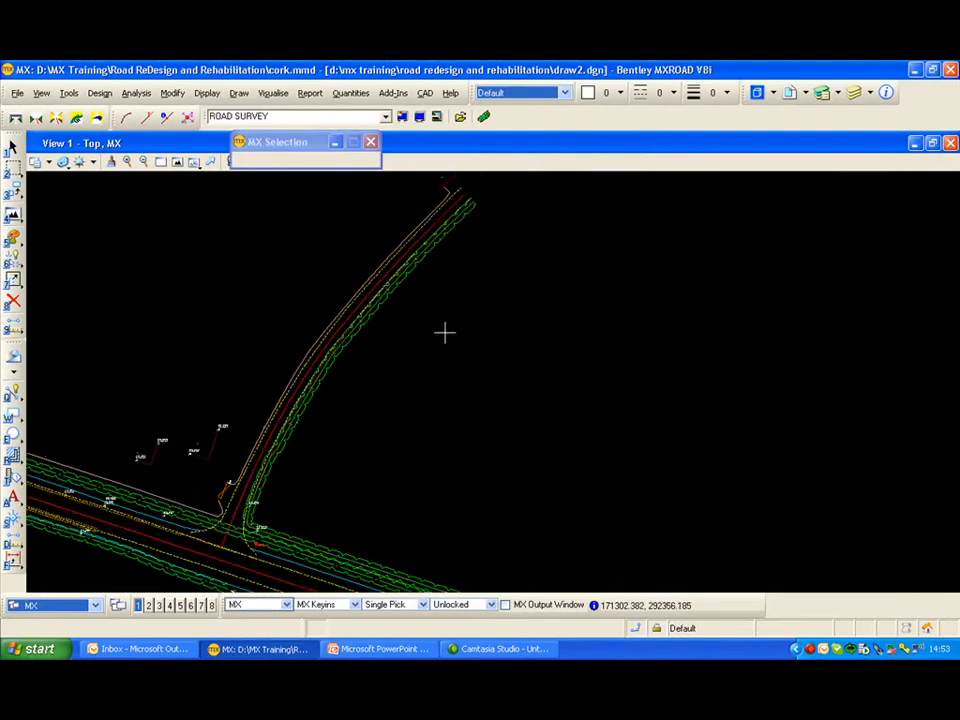
middle_drag(409, 411, 409, 315)
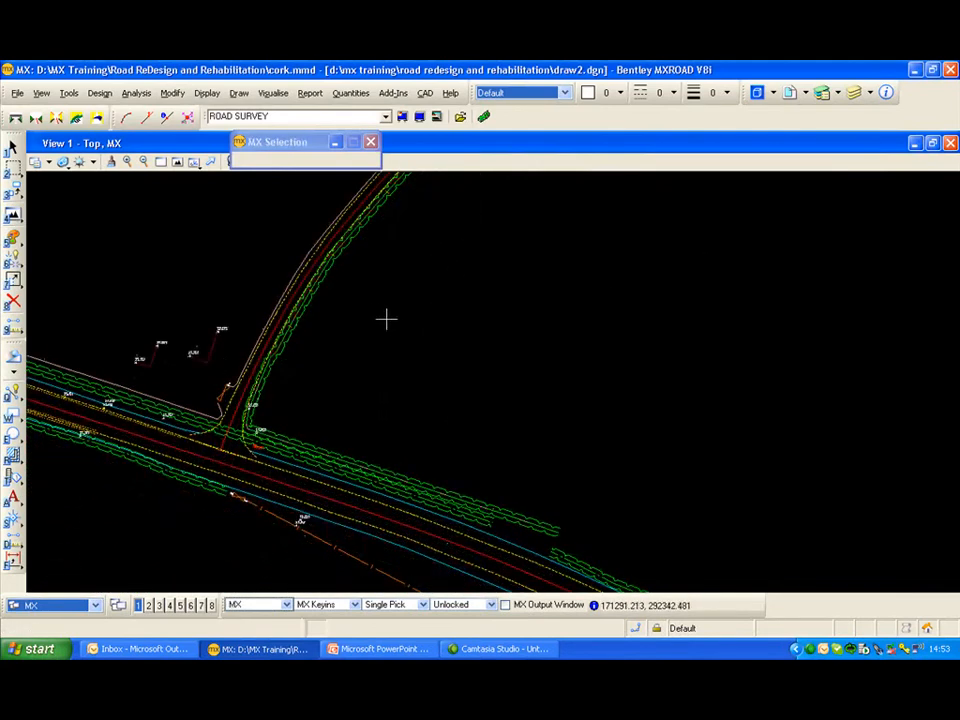
click(173, 93)
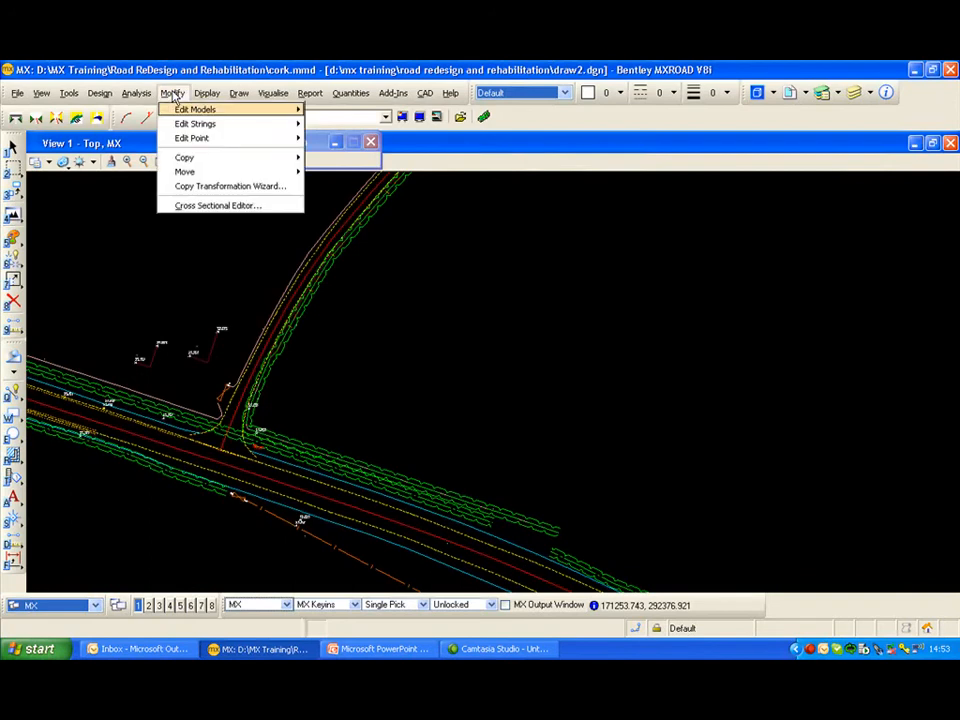
mouse_move(203, 125)
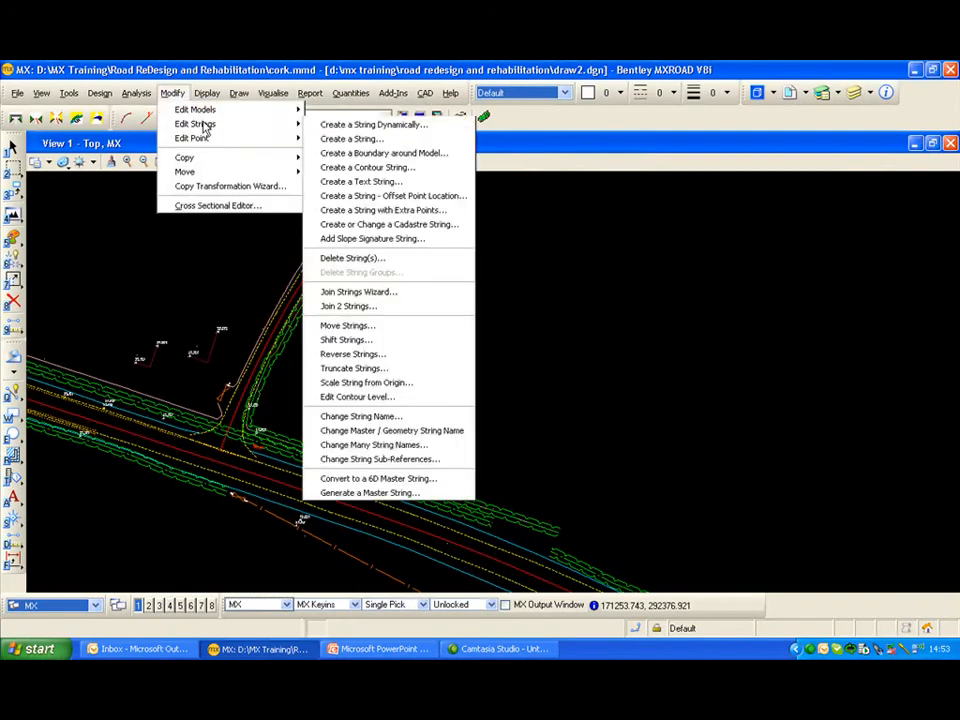
click(366, 260)
drag(711, 466, 563, 264)
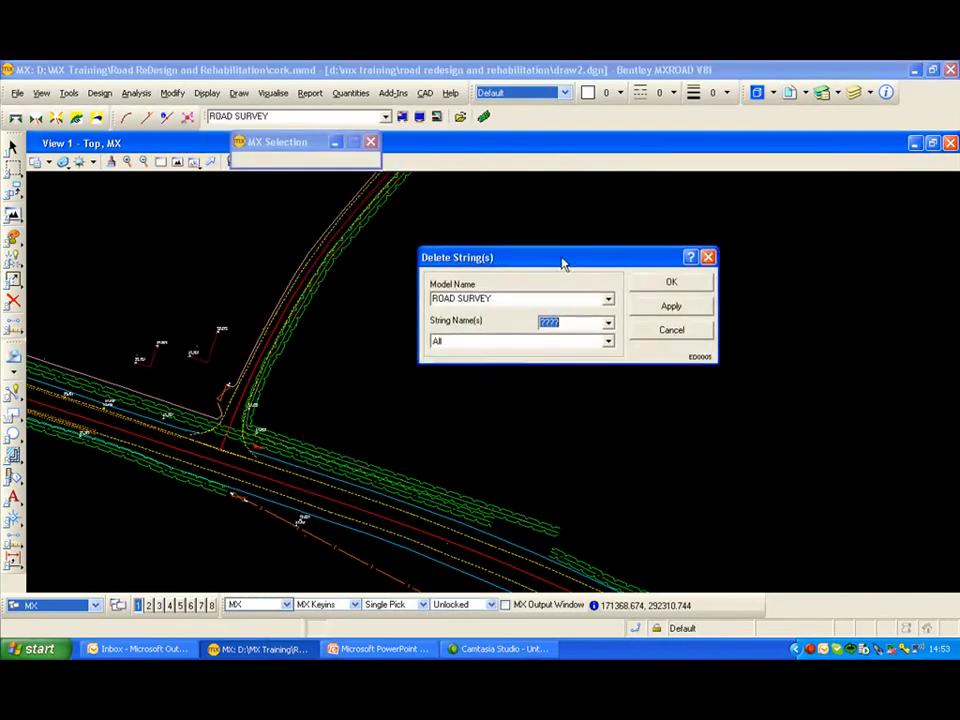
click(608, 299)
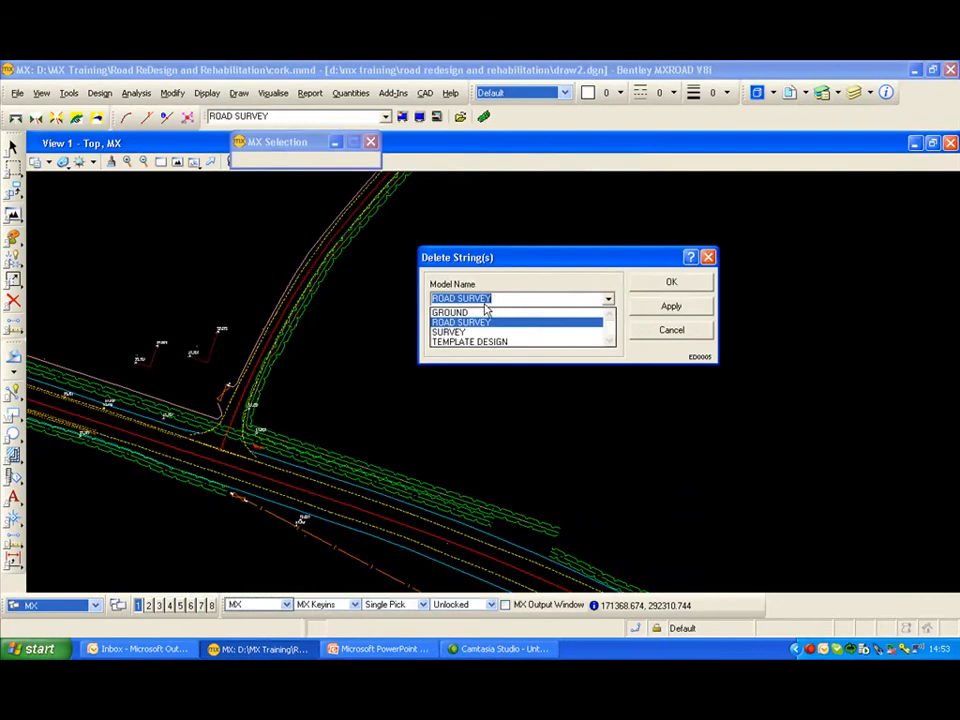
click(465, 333)
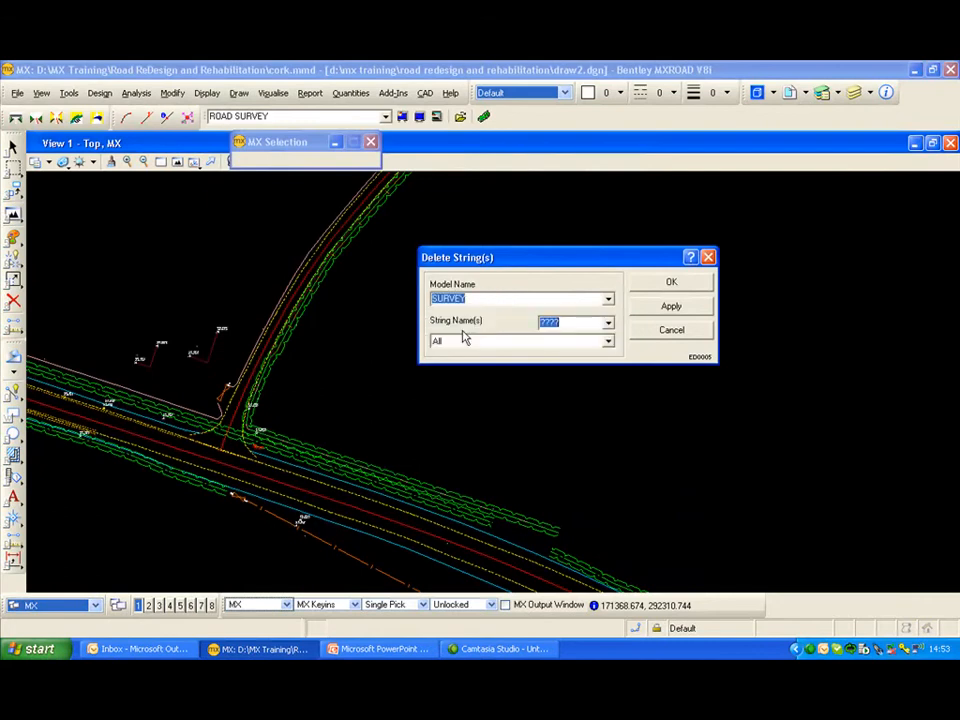
click(479, 522)
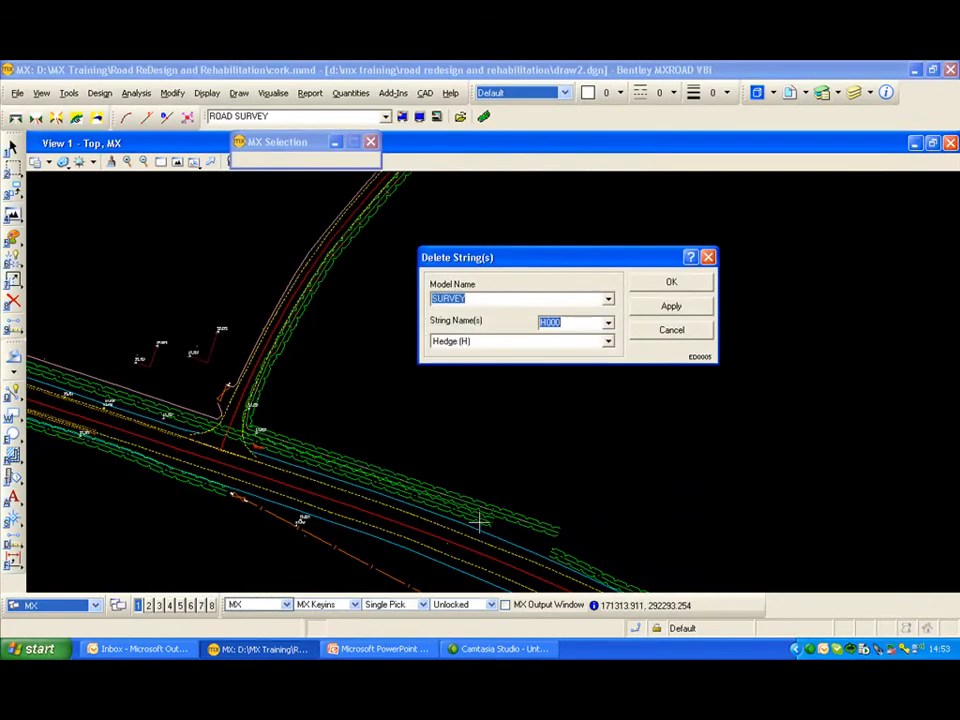
click(668, 307)
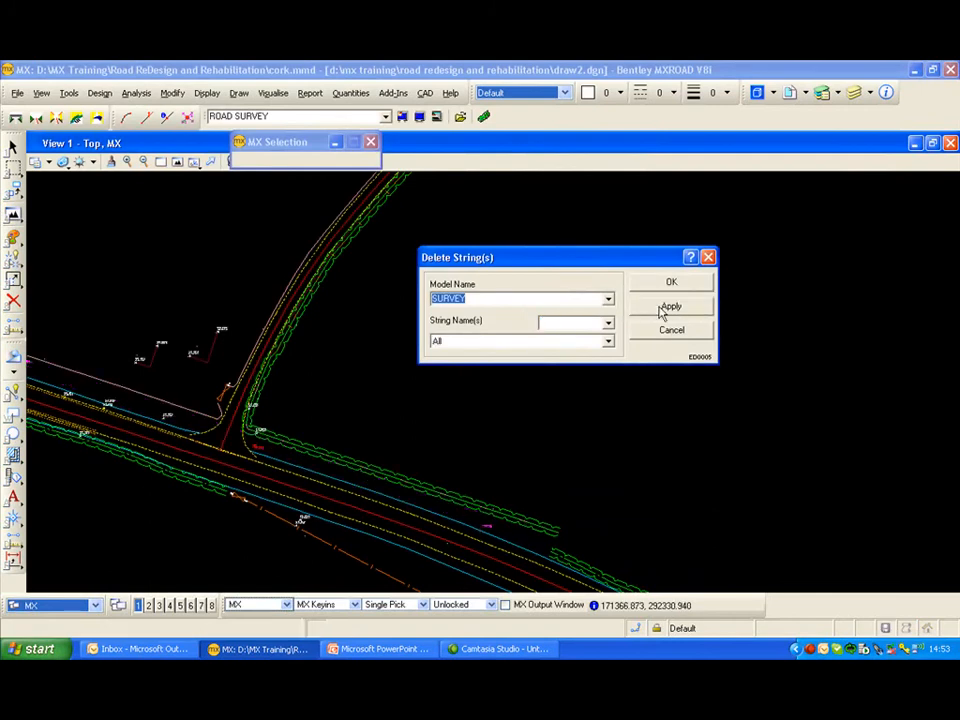
Delete hedge string H001, following the pink boundary and the side road, from the SURVEY model and finish deleting strings.
click(510, 512)
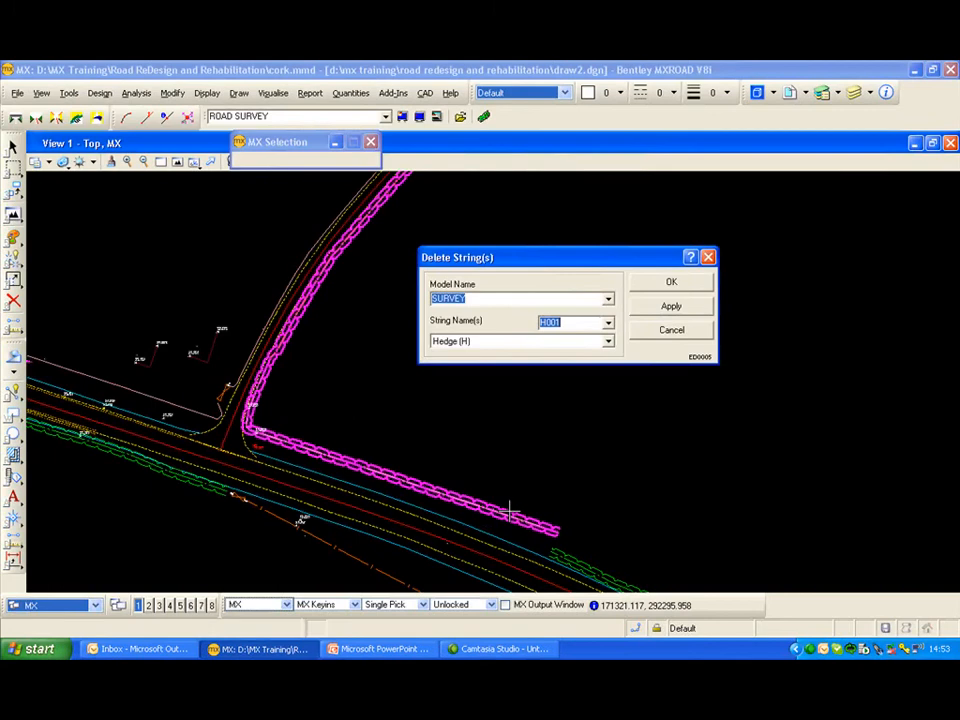
click(670, 307)
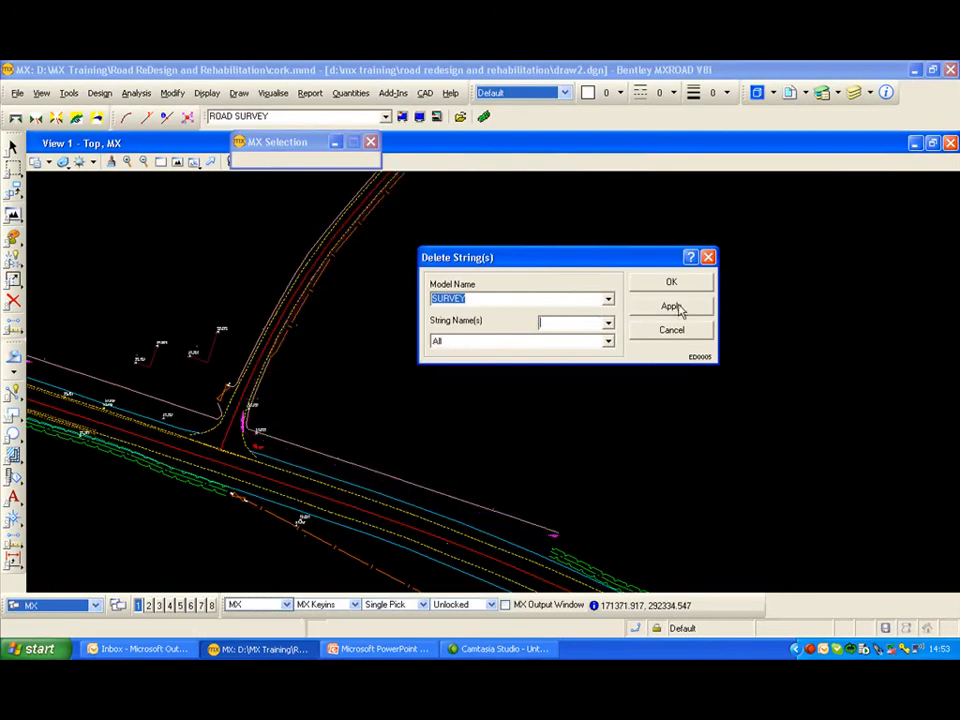
click(671, 331)
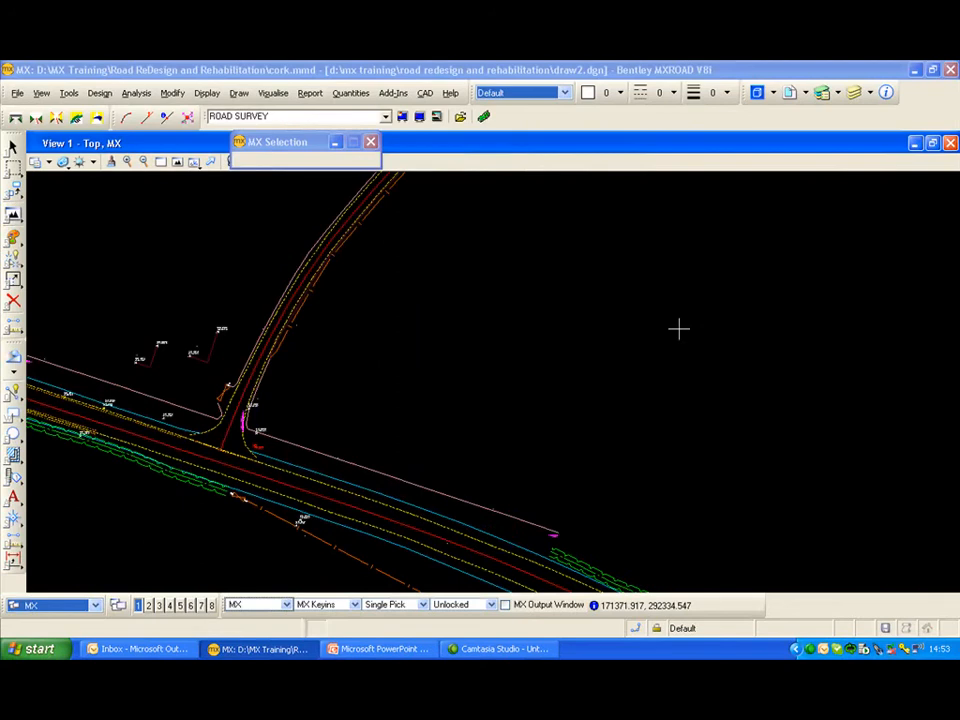